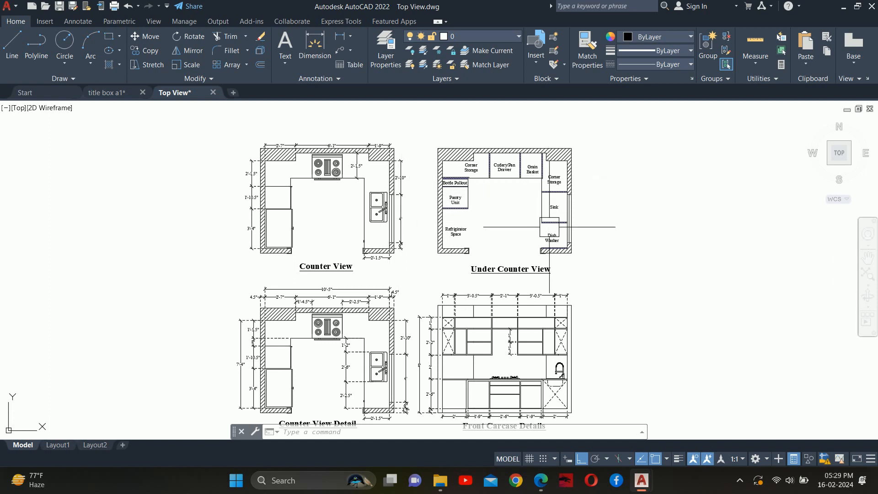
- Open Layout1 and set the plotter in its page setup to DWG To PDF.pc3
middle_click_drag(495, 245, 495, 168)
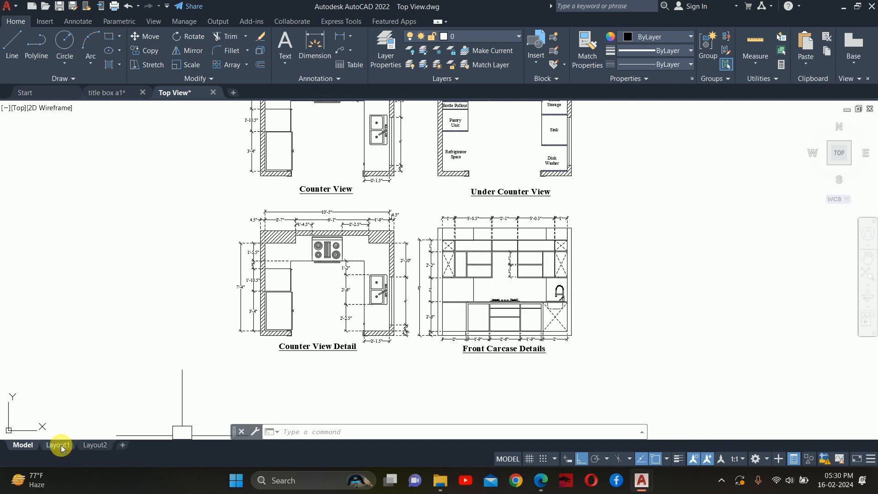
mouse_move(62, 445)
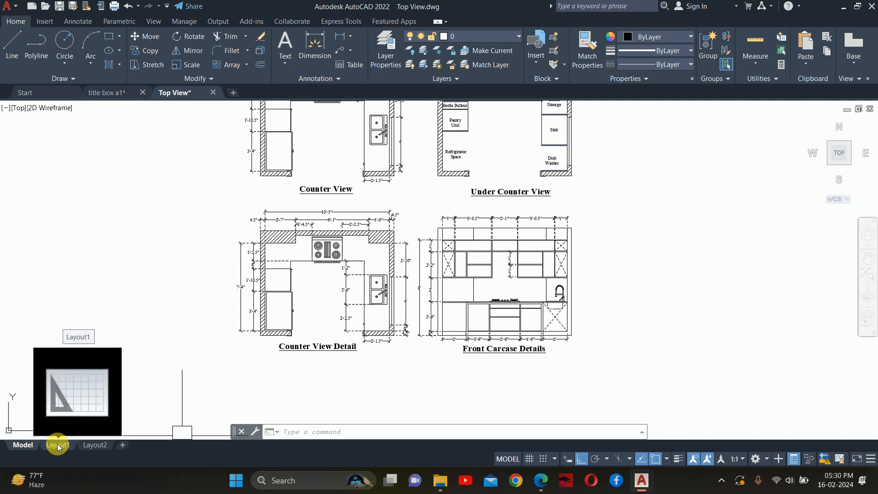
left_click(57, 445)
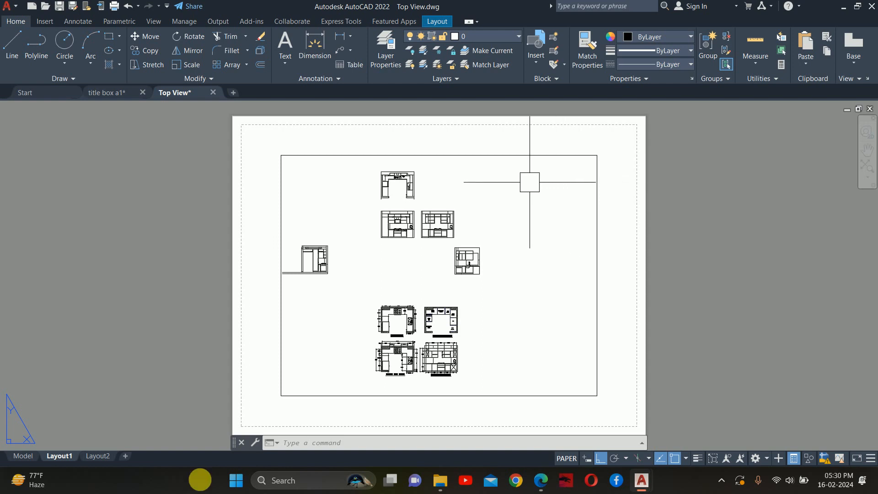
right_click(62, 459)
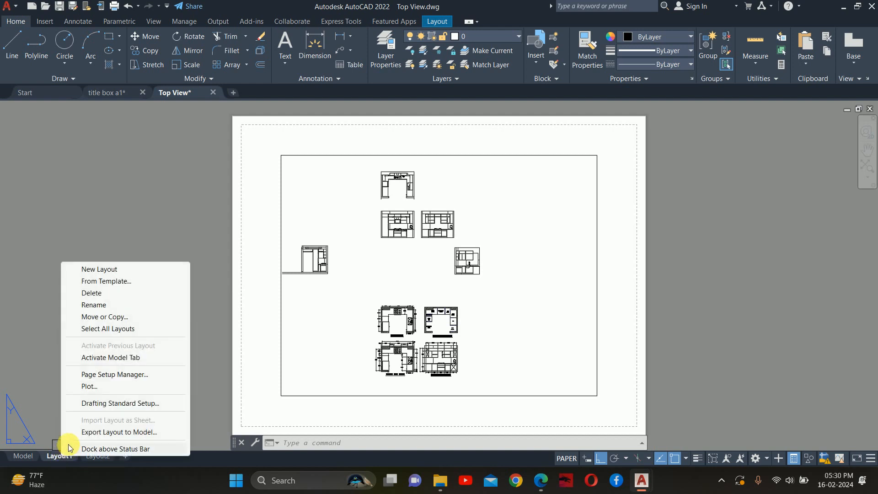
left_click(128, 375)
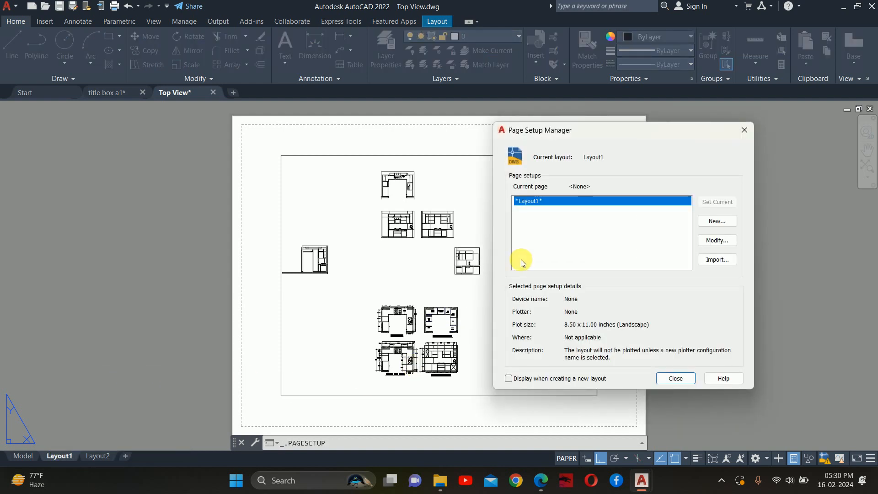
left_click(721, 240)
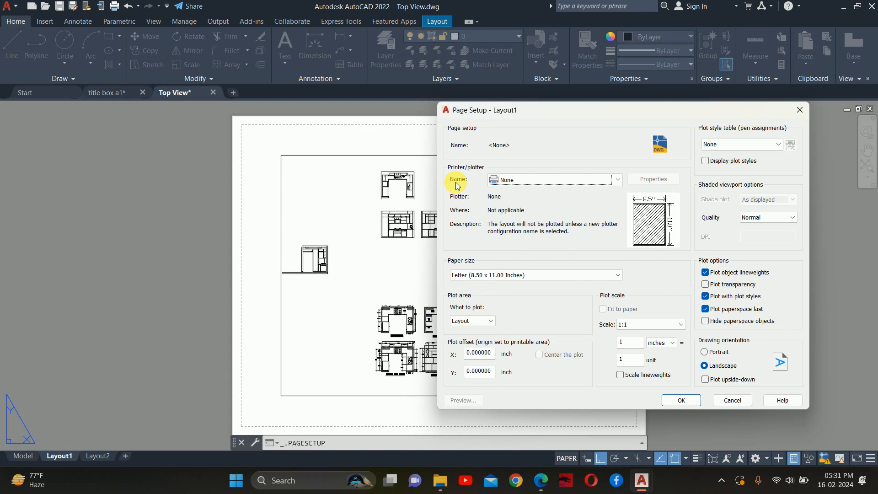
left_click(612, 181)
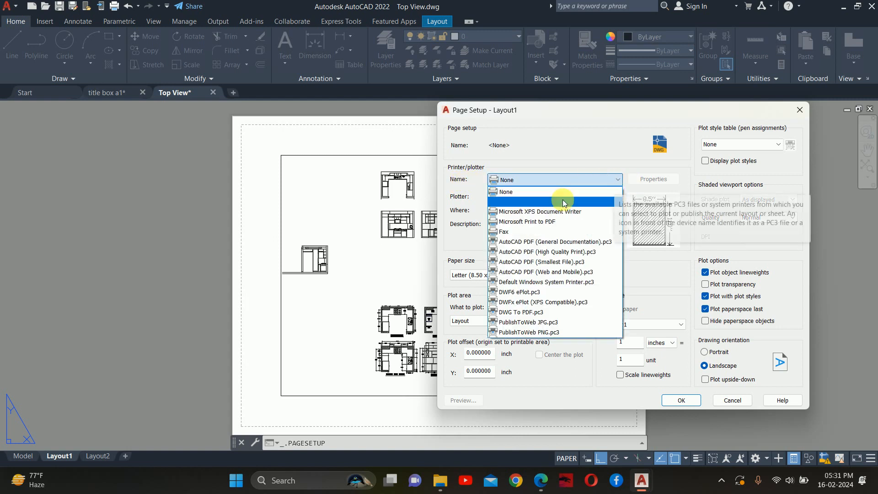
left_click(524, 312)
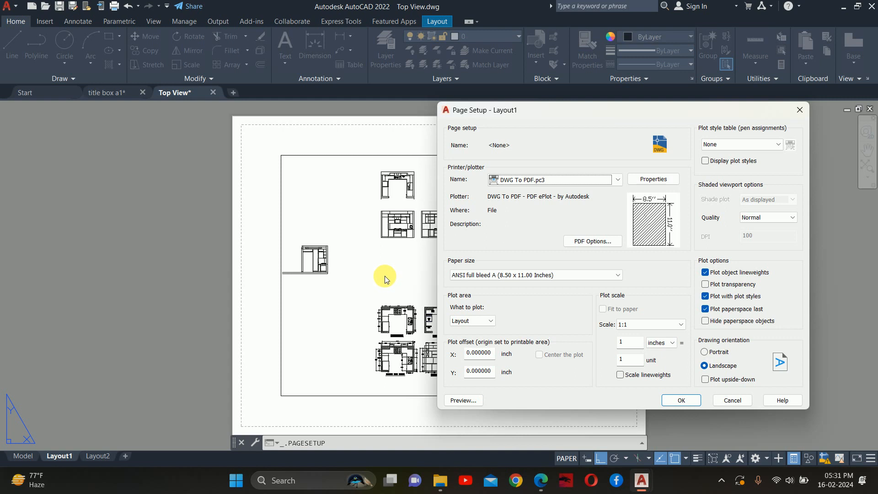
- Set the paper size to ANSI full bleed D (34.00 x 22.00 Inches)
left_click(502, 280)
scroll(506, 205, "up", 6)
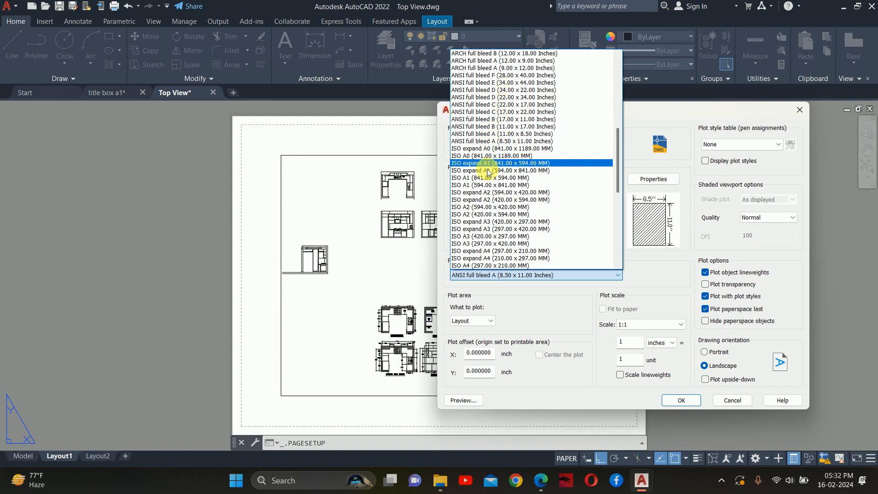
scroll(482, 170, "up", 4)
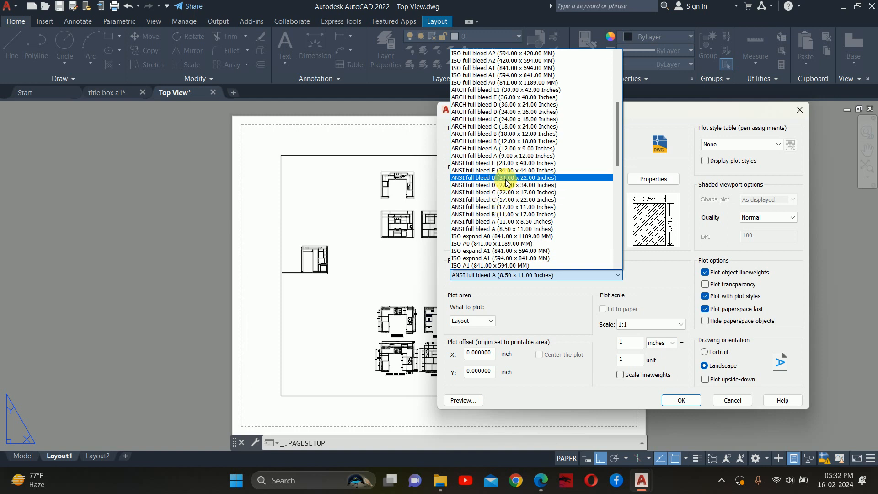
left_click(506, 178)
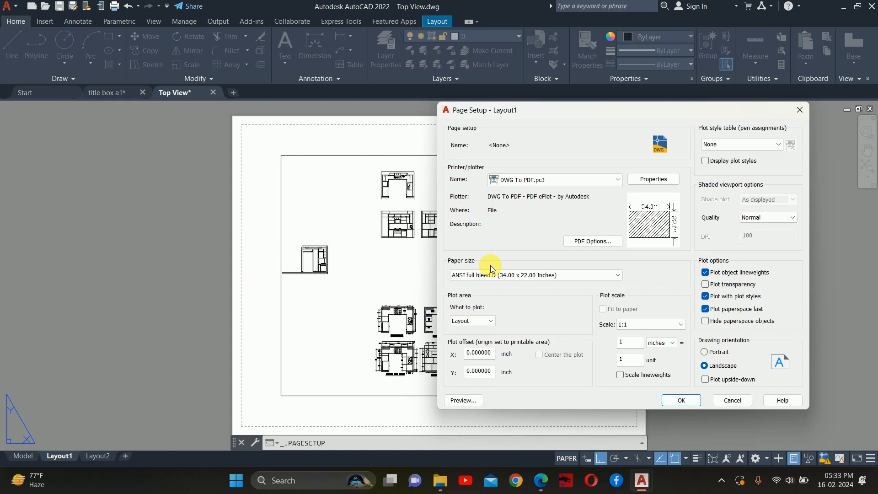
- Try the ANSI D (34.00 x 22.00 Inches) paper size for Layout1
left_click(507, 275)
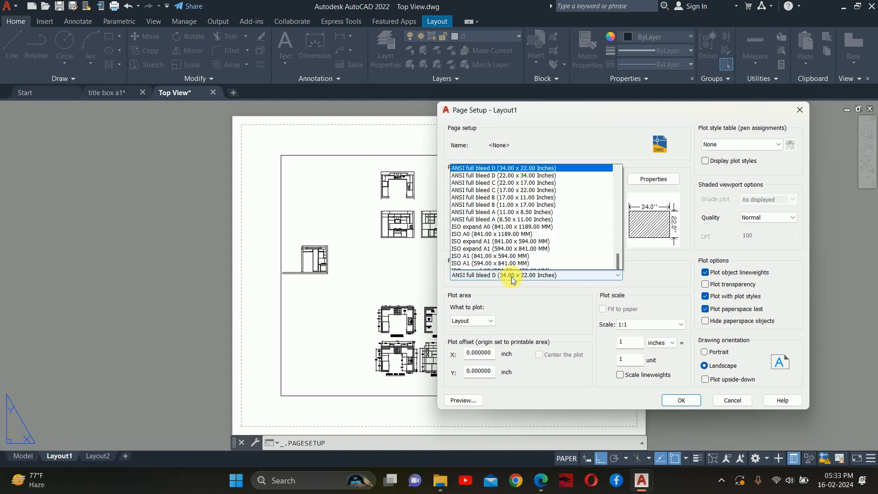
scroll(502, 250, "down", 4)
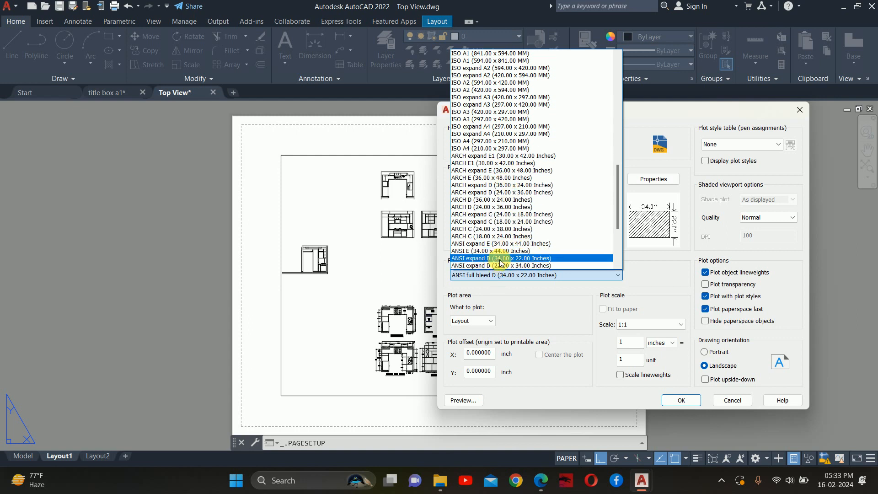
scroll(501, 261, "down", 5)
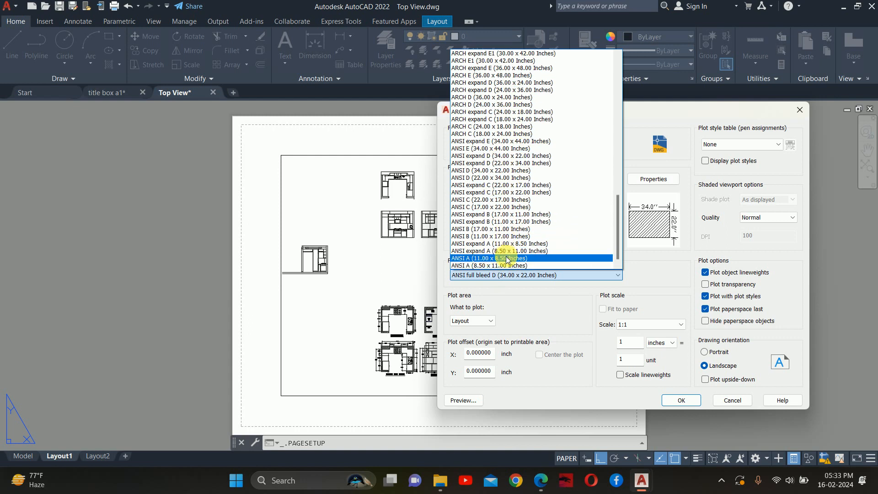
left_click(495, 171)
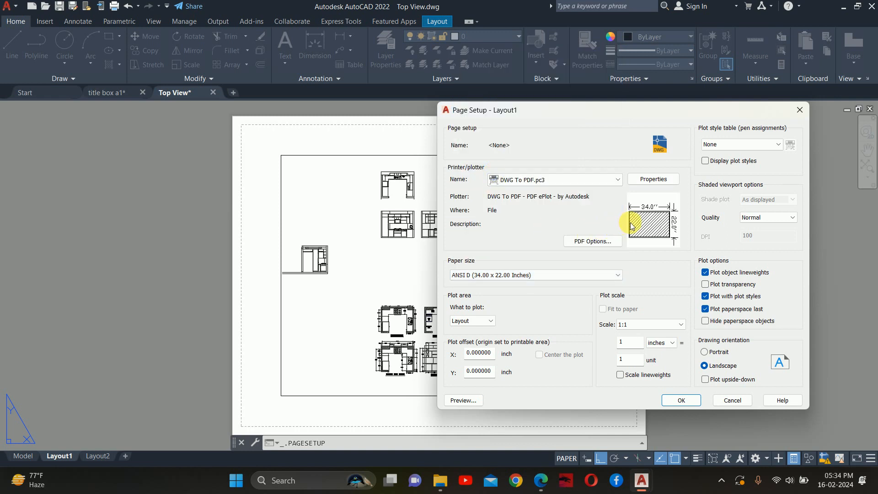
mouse_move(631, 225)
- Set the paper size back to ANSI full bleed D (34.00 x 22.00 Inches) and apply the page setup to Layout1
left_click(528, 274)
scroll(515, 174, "up", 3)
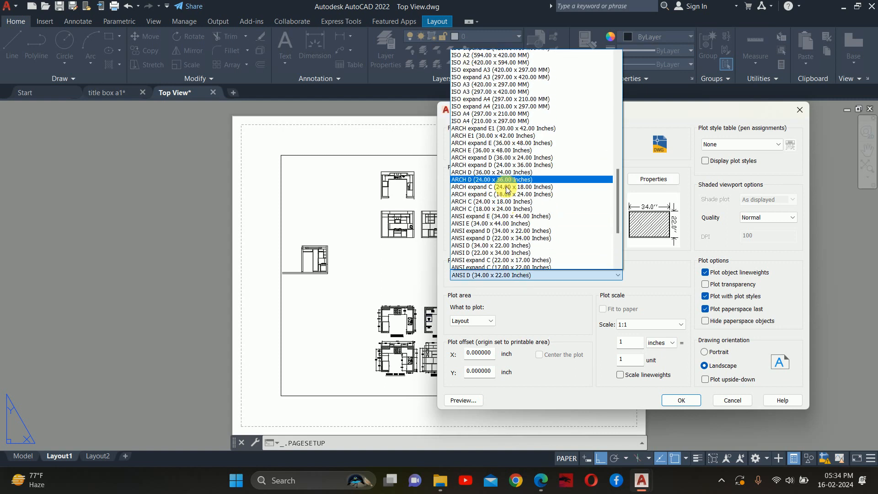
scroll(515, 174, "up", 6)
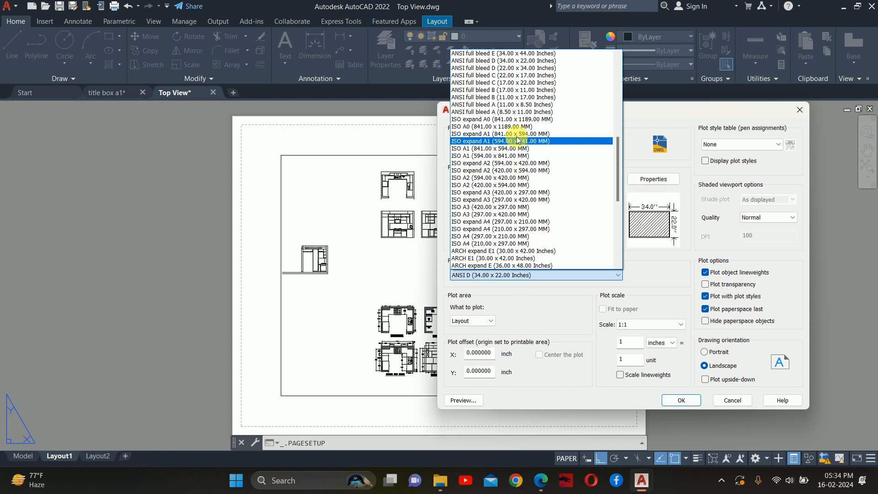
scroll(519, 128, "up", 1)
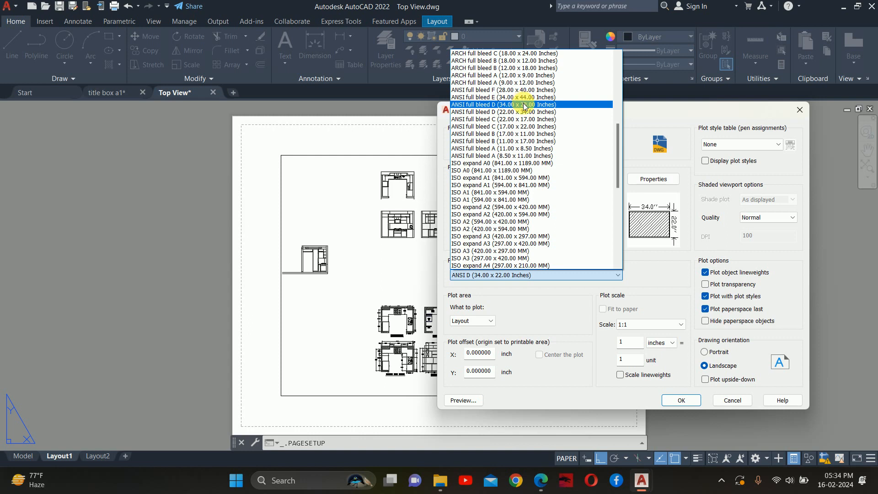
left_click(525, 105)
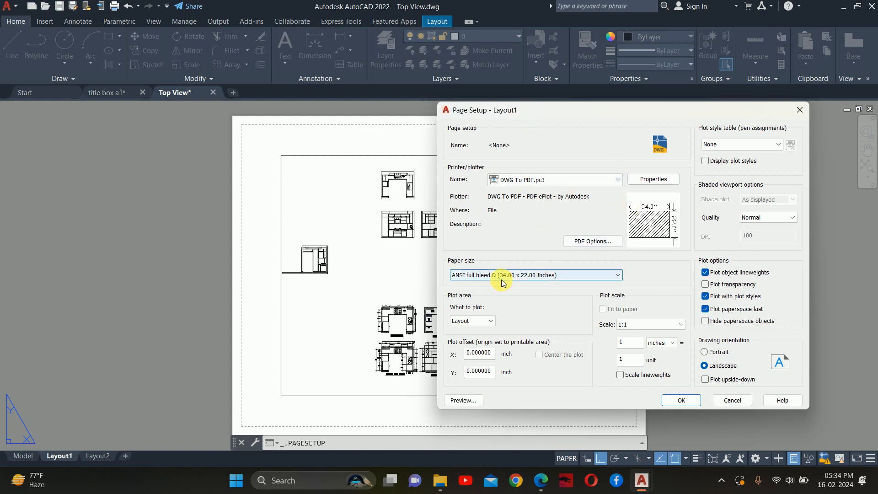
left_click(687, 400)
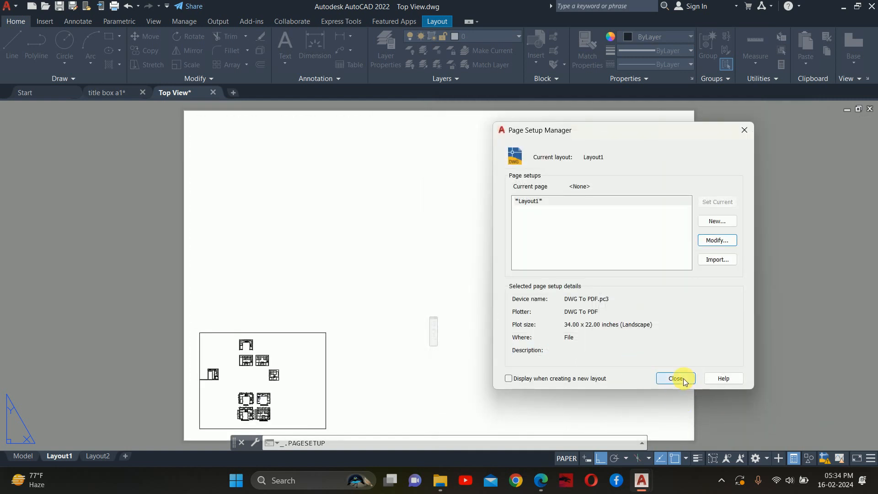
left_click(681, 377)
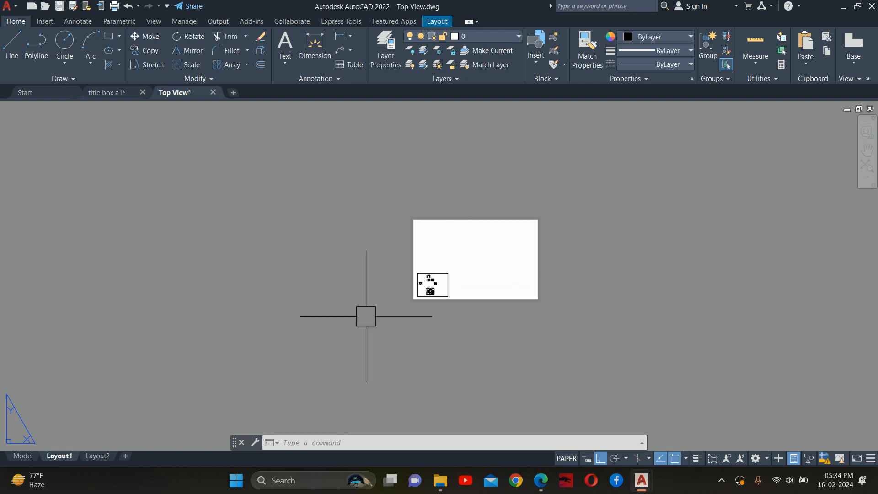
- Review the plot settings in Layout1's page setup and leave it without making changes
right_click(59, 456)
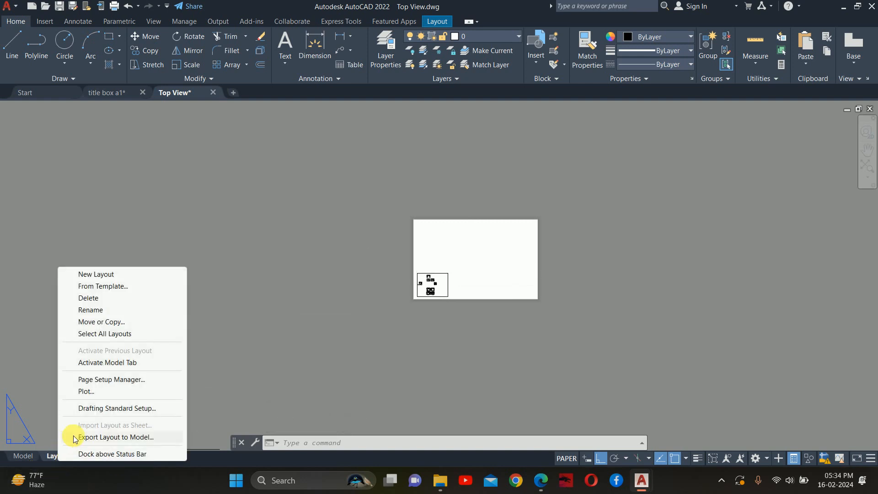
left_click(90, 380)
left_click(698, 242)
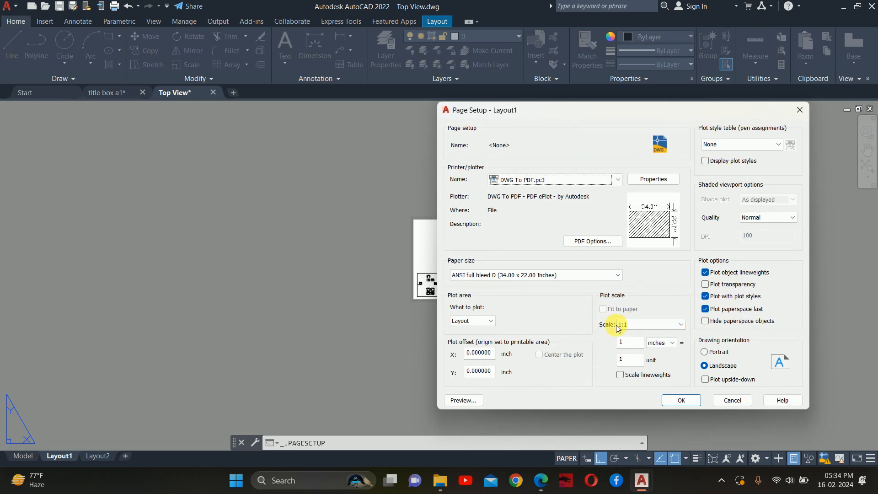
left_click(732, 404)
left_click(676, 378)
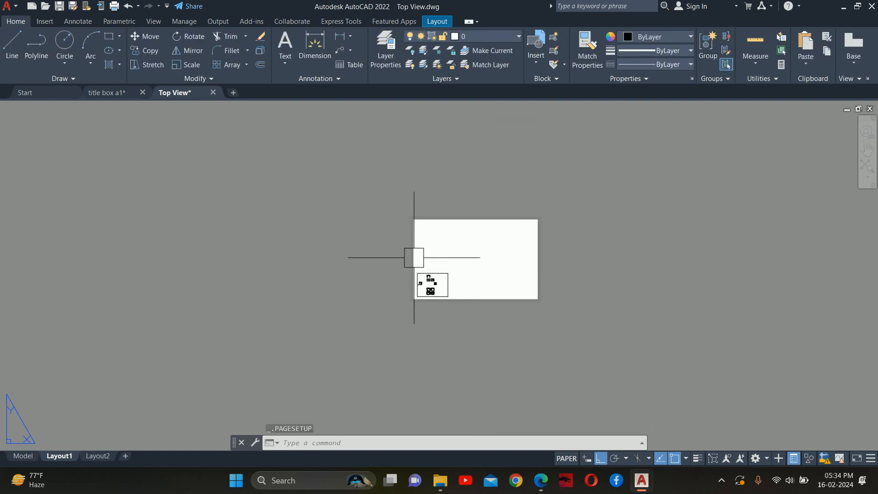
- Delete the existing viewport from the Layout1 sheet
scroll(425, 246, "up", 4)
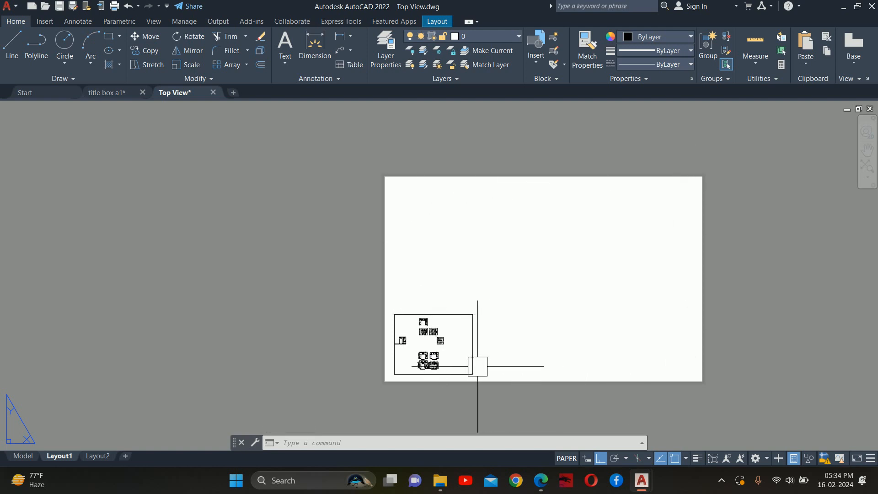
scroll(462, 375, "up", 6)
left_click(364, 318)
left_click(390, 311)
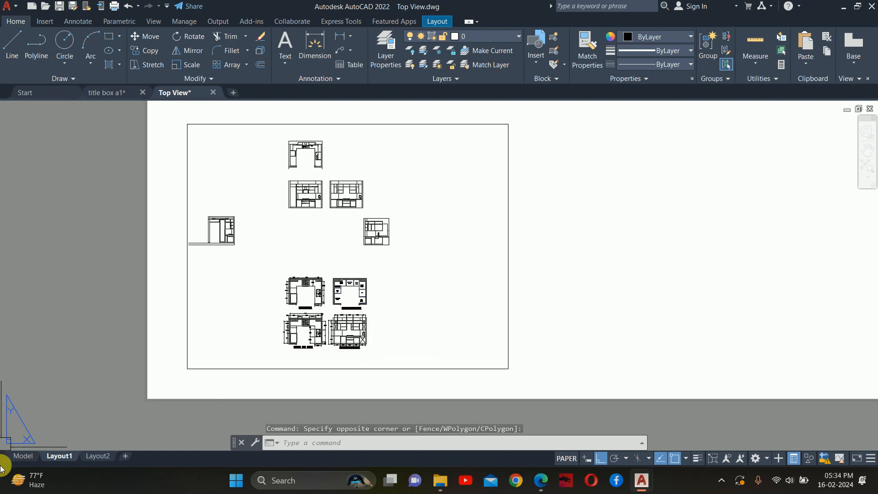
mouse_move(16, 457)
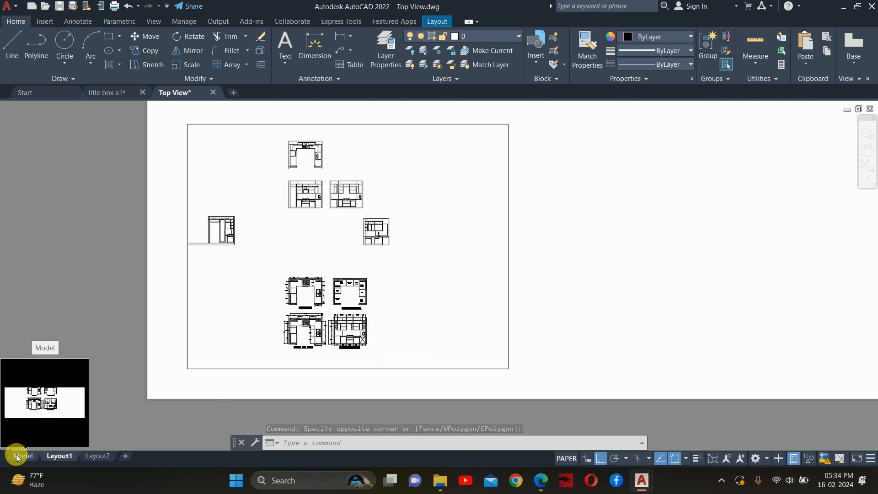
scroll(200, 307, "down", 3)
left_click(188, 300)
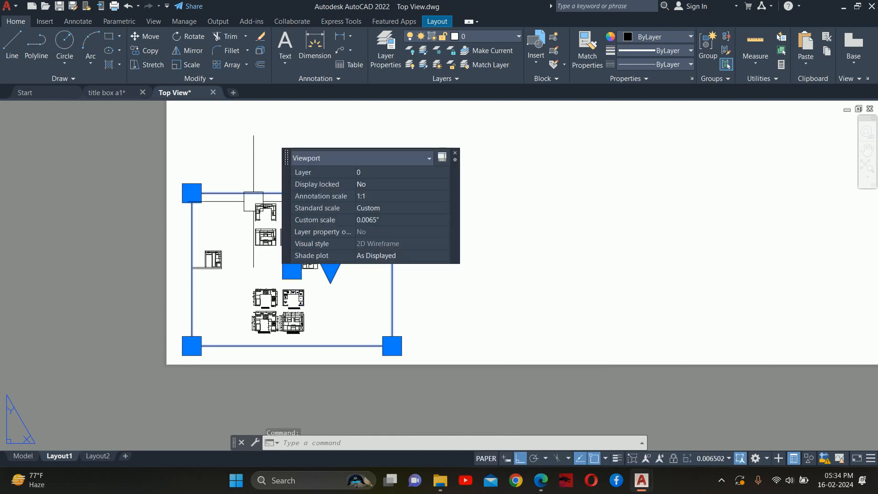
key("Delete")
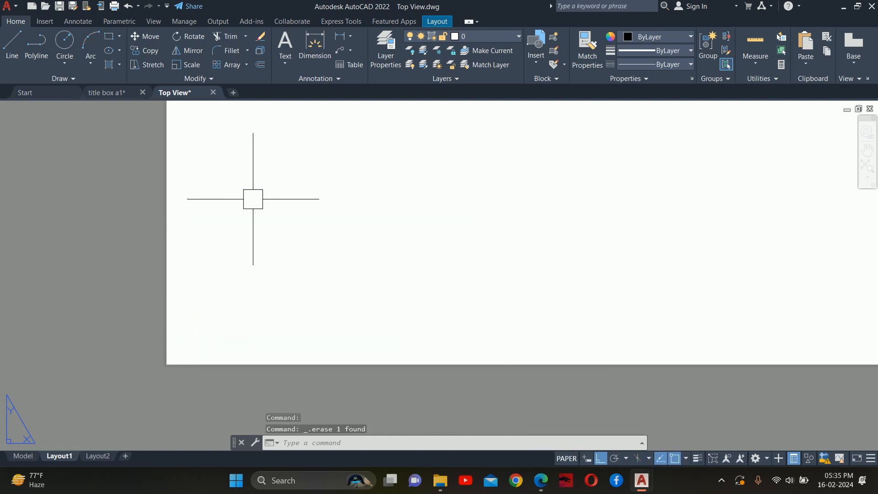
- Look over the kitchen drawings in model space and return to the Layout1 sheet
left_click(23, 456)
scroll(492, 224, "down", 5)
middle_click_drag(491, 224, 506, 280)
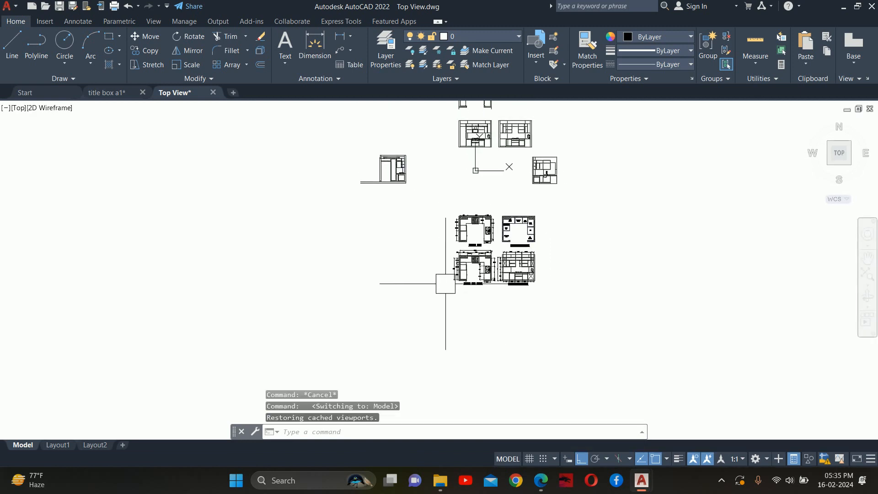
left_click(56, 456)
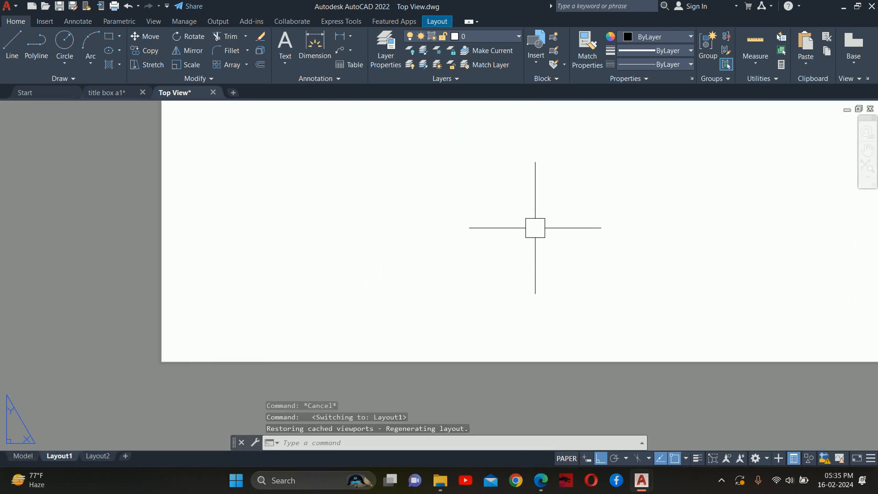
scroll(535, 227, "down", 5)
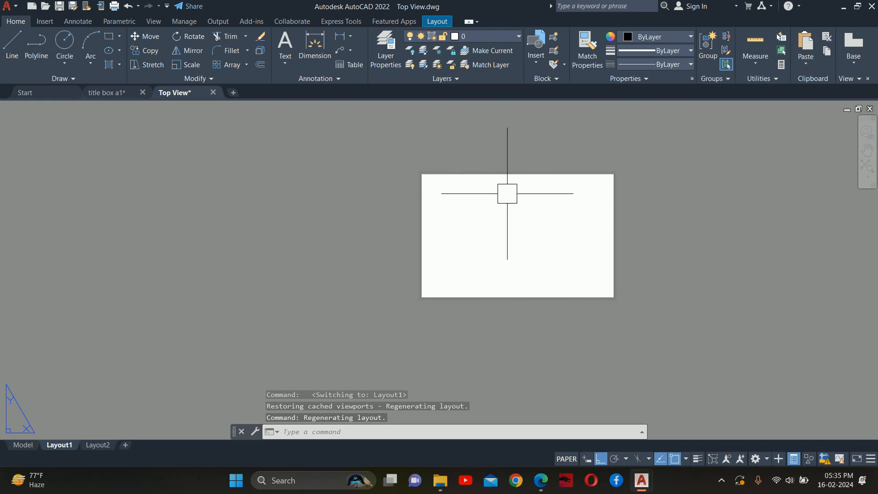
- Open the Blocks palette for inserting a drawing and search the Desktop folder for the title block file
key("Return")
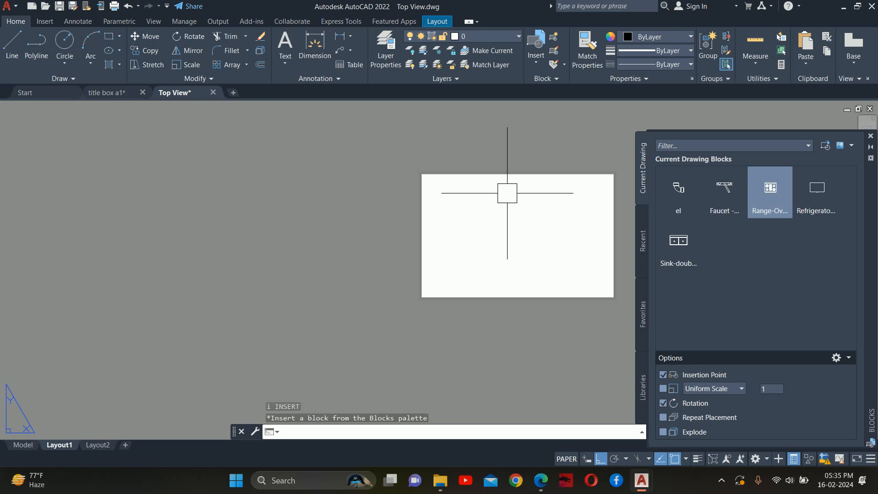
left_click(825, 145)
left_click(525, 255)
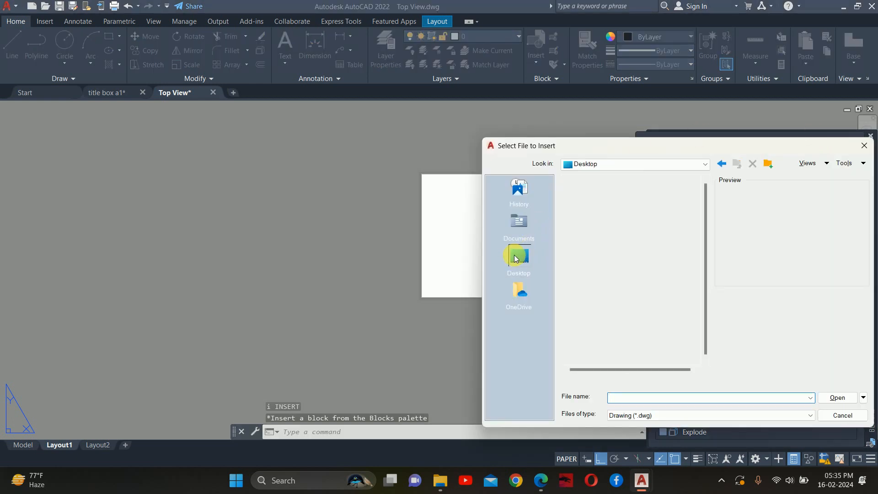
scroll(592, 300, "down", 15)
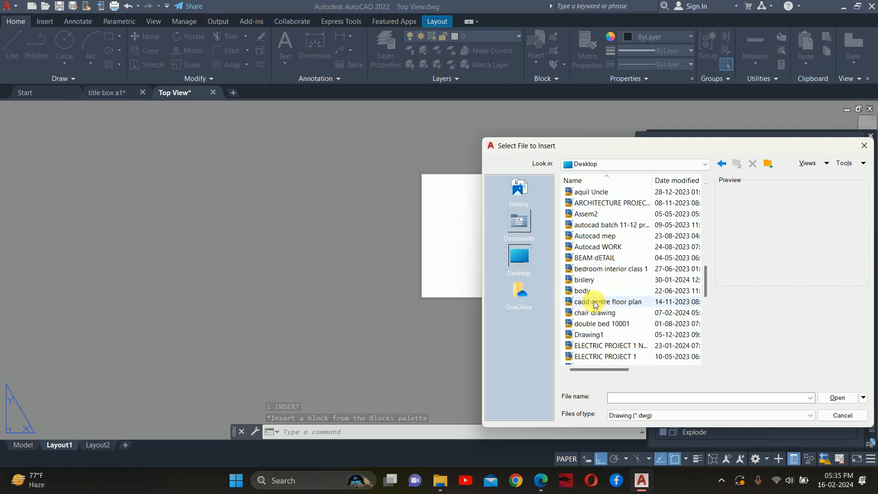
scroll(596, 303, "down", 12)
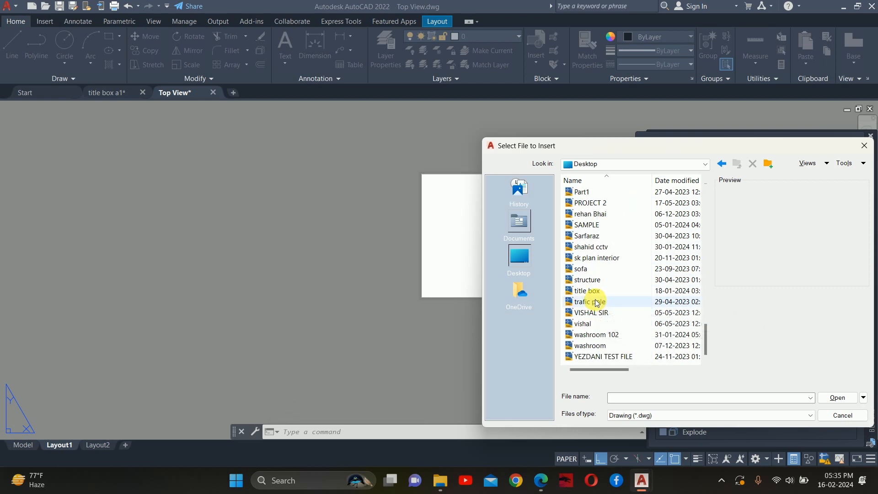
scroll(643, 235, "up", 5)
scroll(631, 231, "up", 12)
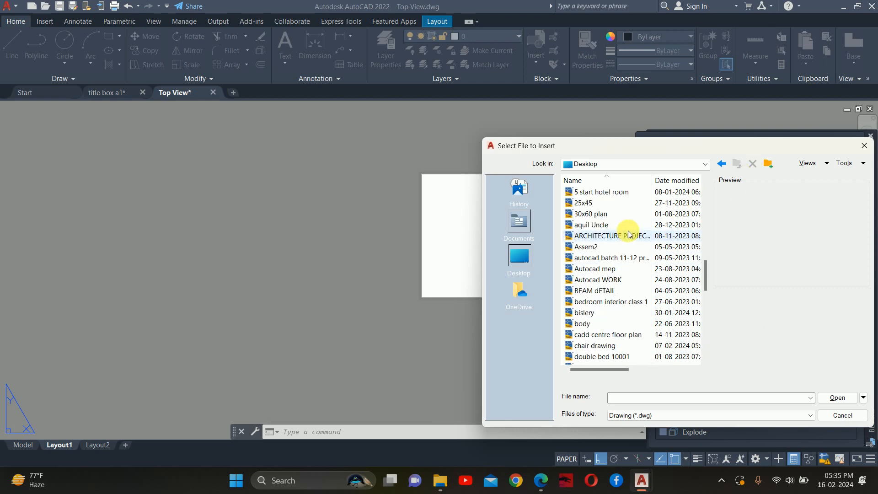
scroll(590, 256, "up", 5)
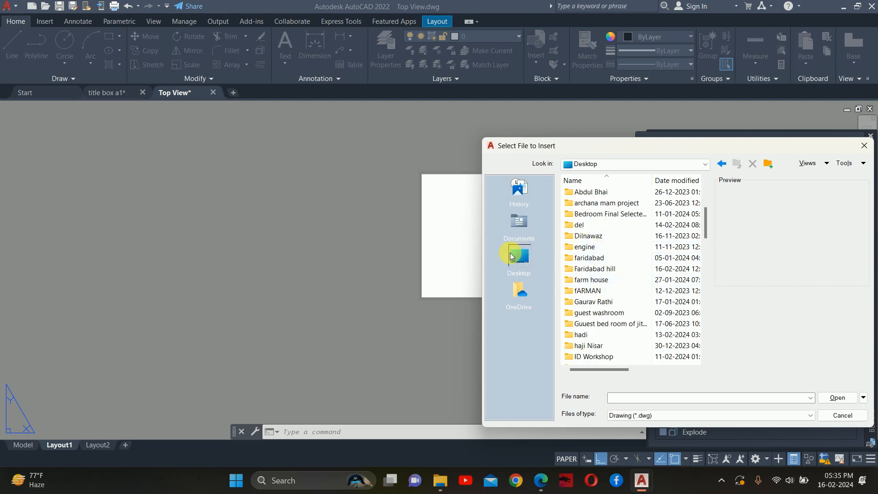
scroll(589, 233, "up", 4)
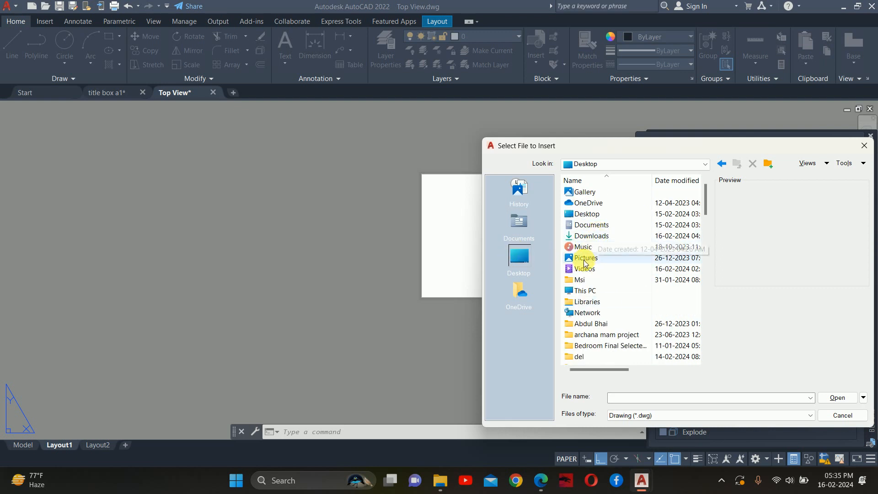
- Search DATA (E:) for the title block drawing in Cadd Blocks, Write Blocks and plumbing, leaving the file selection without choosing one
scroll(587, 256, "down", 1)
double_click(588, 258)
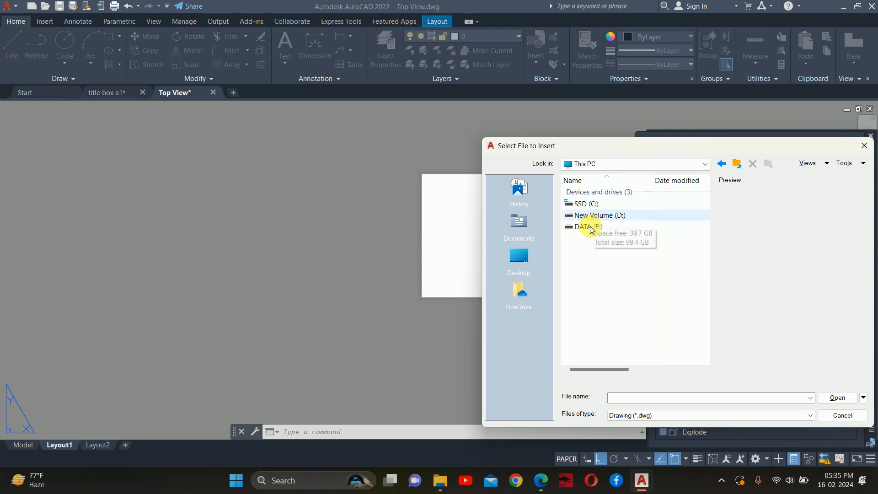
double_click(589, 226)
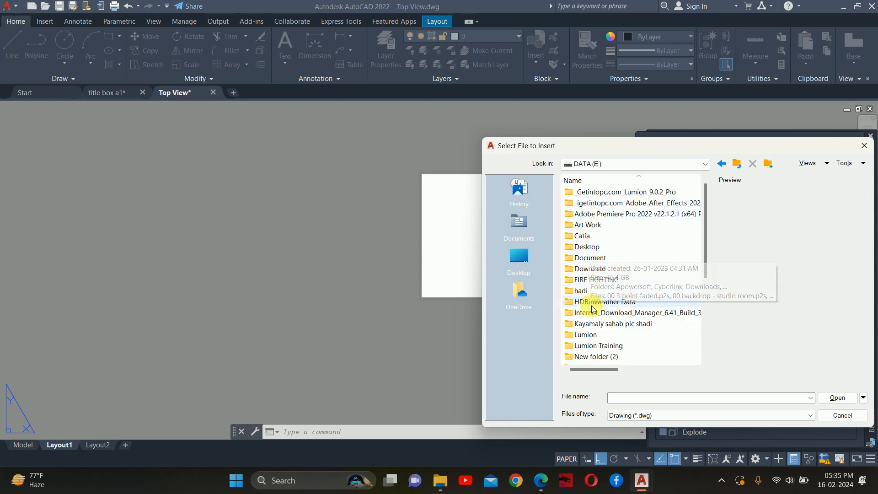
double_click(587, 246)
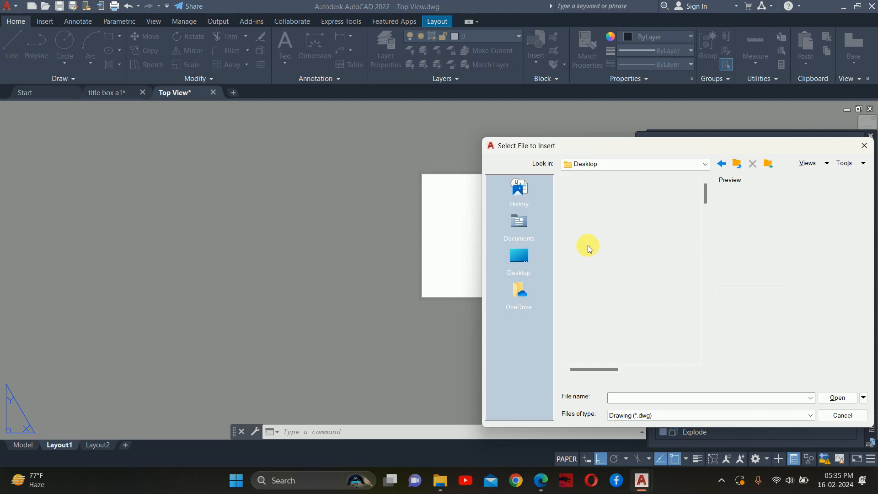
double_click(595, 268)
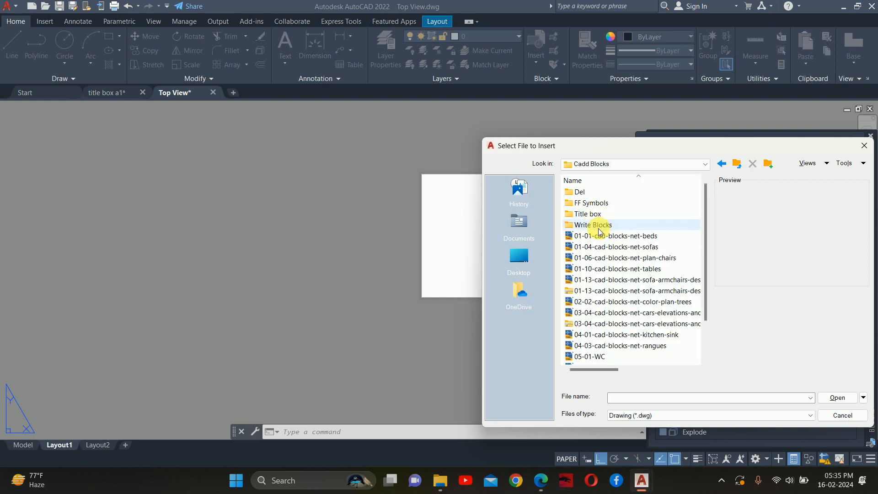
double_click(597, 225)
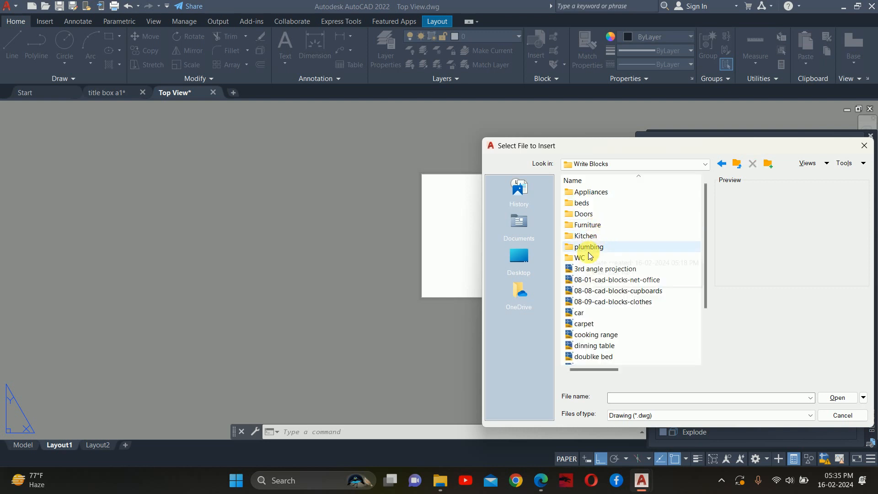
double_click(595, 248)
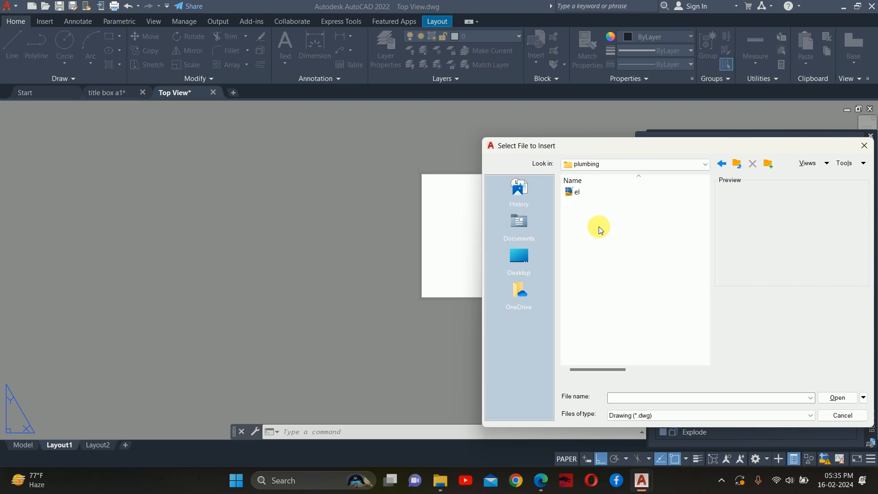
left_click(741, 165)
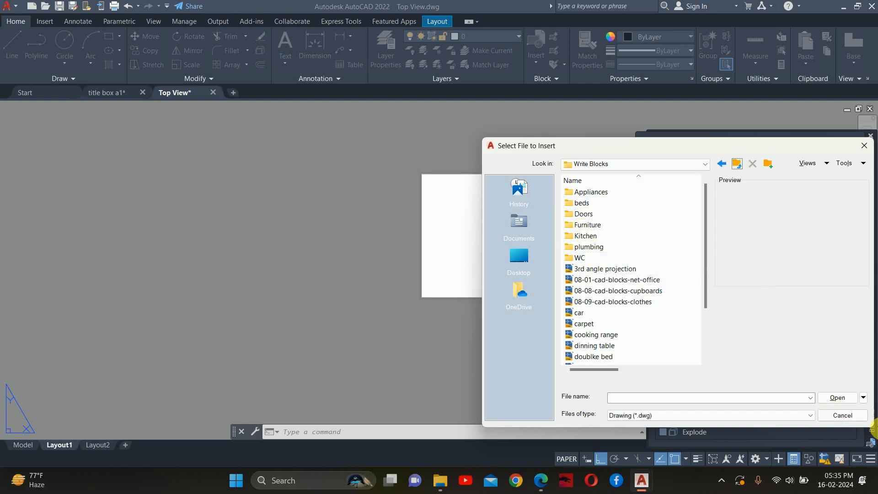
left_click(842, 415)
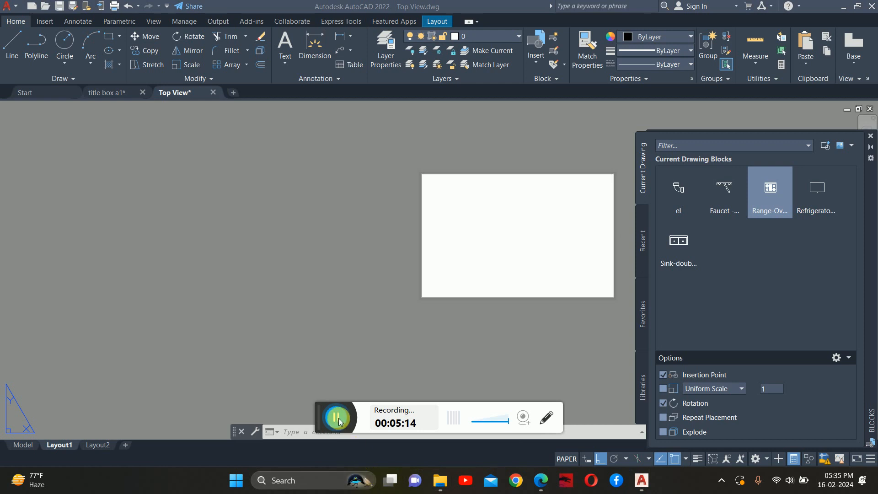
left_click(338, 418)
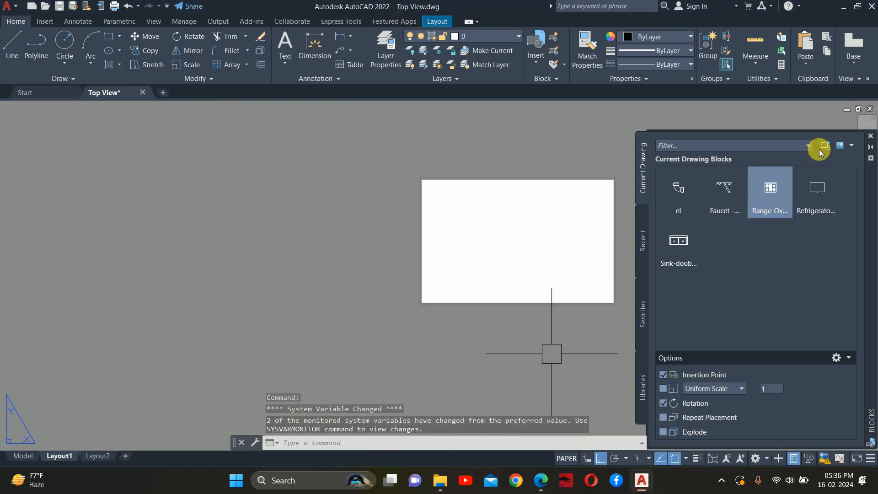
- Insert the title block drawing 10100 from the plumbing folder into Layout1 at 0,0 with a rotation angle of 0
left_click(822, 146)
left_click(582, 191)
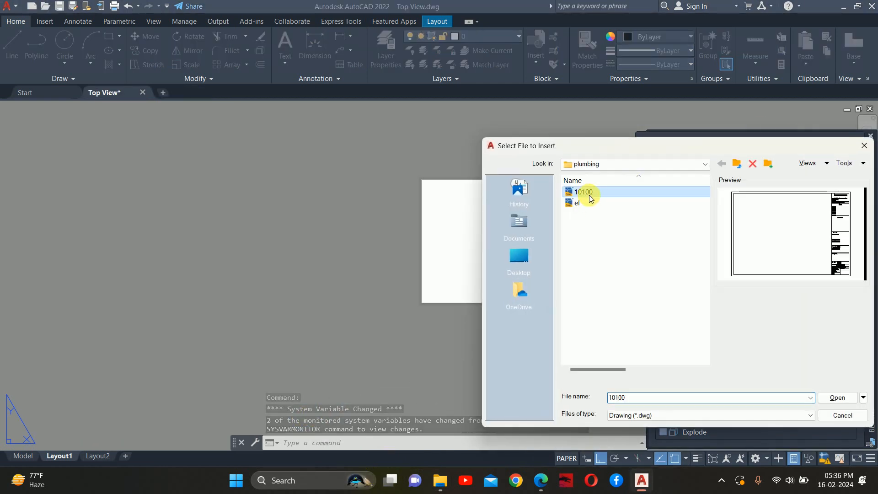
left_click(840, 398)
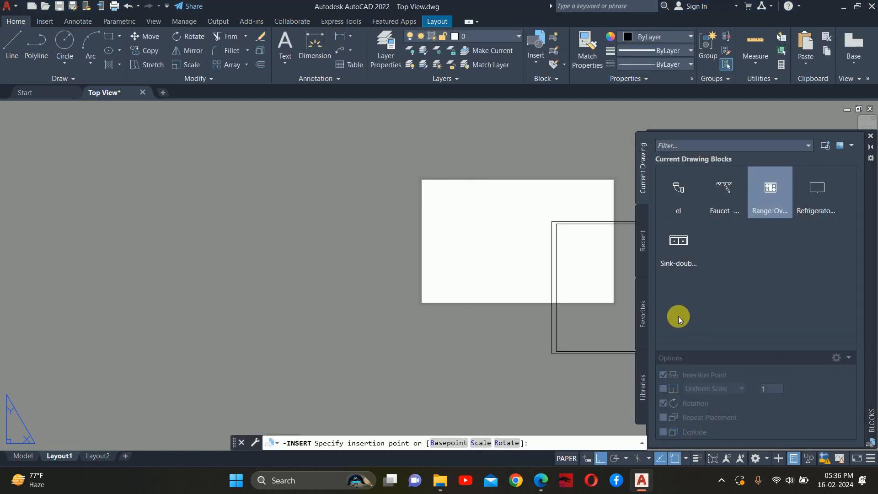
middle_click_drag(422, 295, 304, 288)
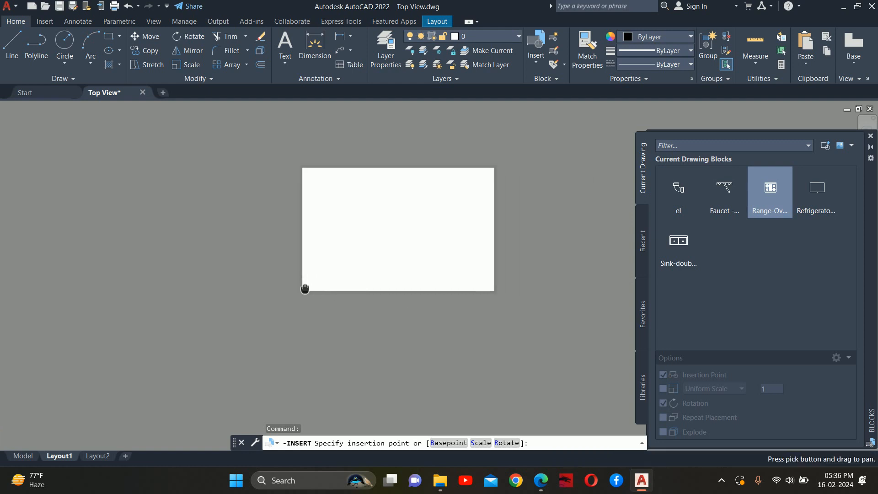
scroll(275, 287, "up", 4)
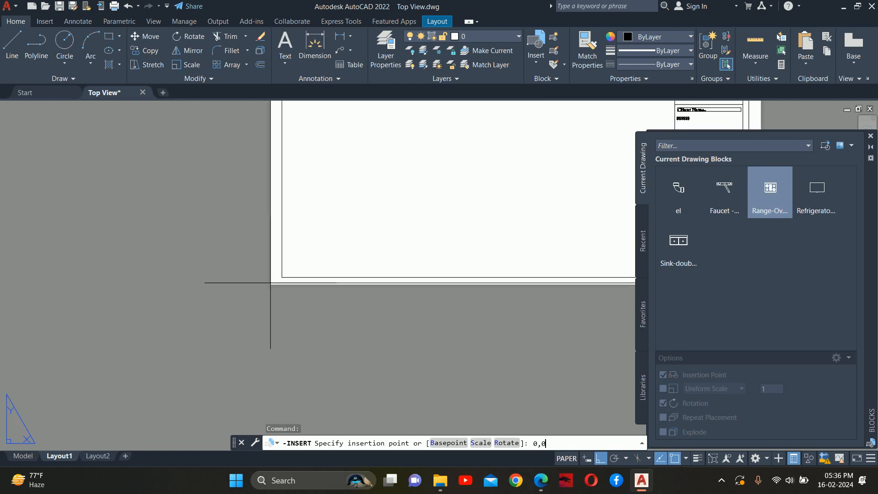
type("0,0")
key("Return")
scroll(411, 274, "down", 5)
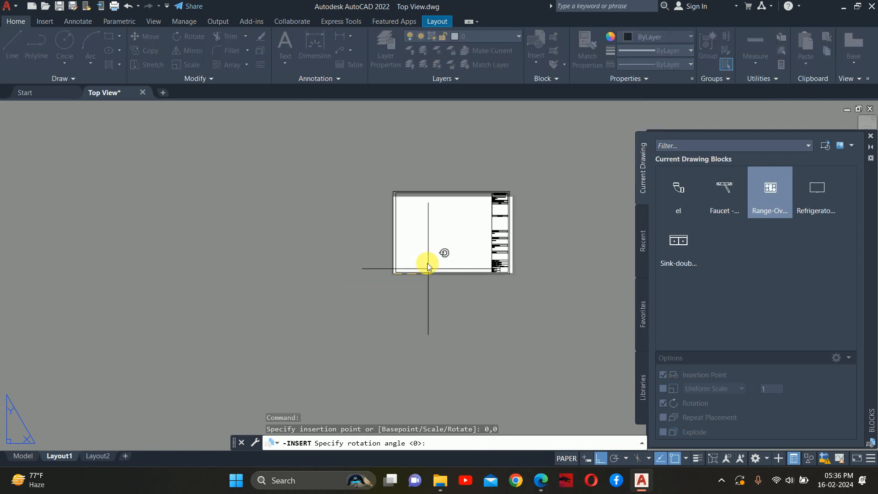
key("Return")
left_click(442, 369)
key("Escape")
key("Escape")
- Scale the title block from its lower-left corner, using its left edge as reference, to fit just inside the sheet's height
scroll(489, 243, "up", 5)
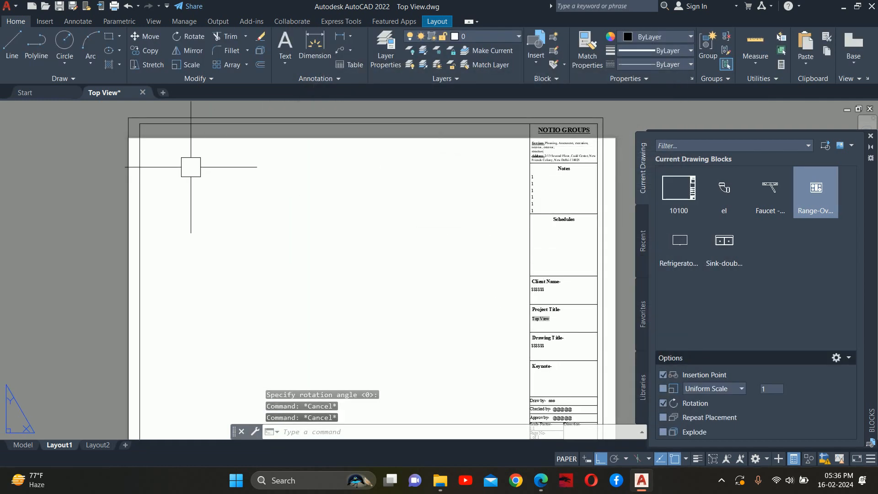
scroll(181, 182, "down", 3)
type("sc")
key("Return")
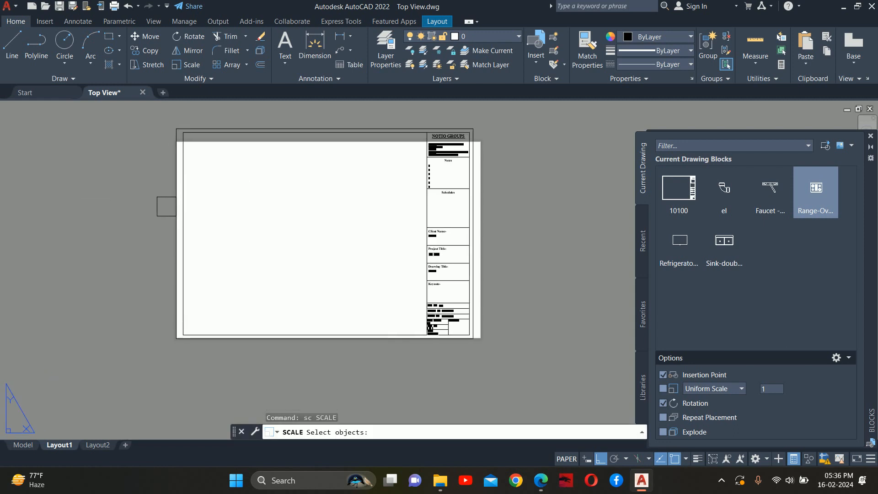
left_click(174, 208)
key("Return")
left_click(175, 338)
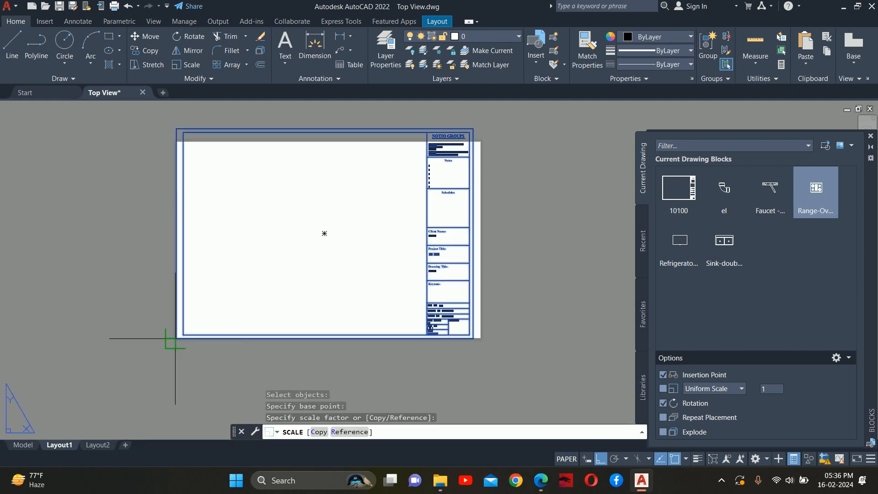
type("r")
key("Return")
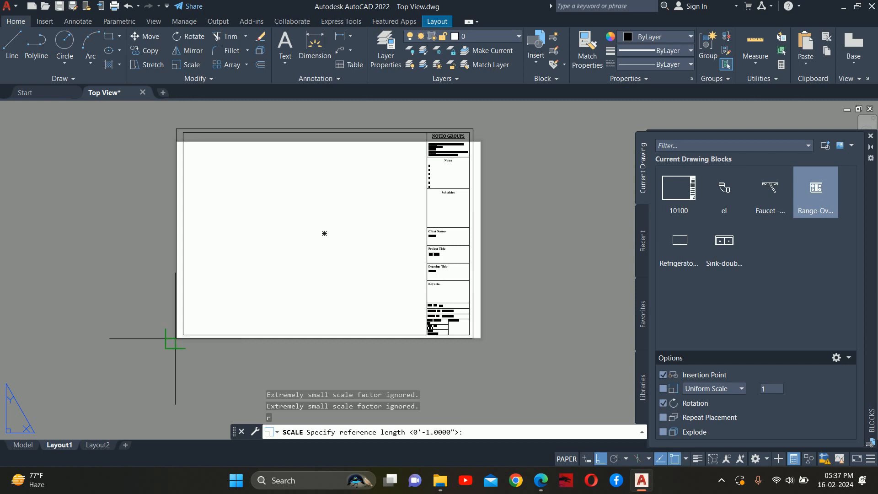
left_click(176, 131)
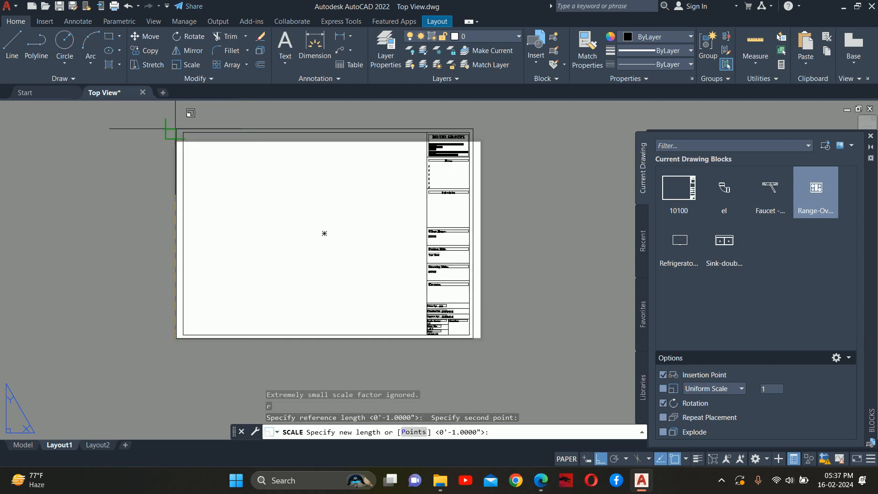
scroll(168, 135, "up", 2)
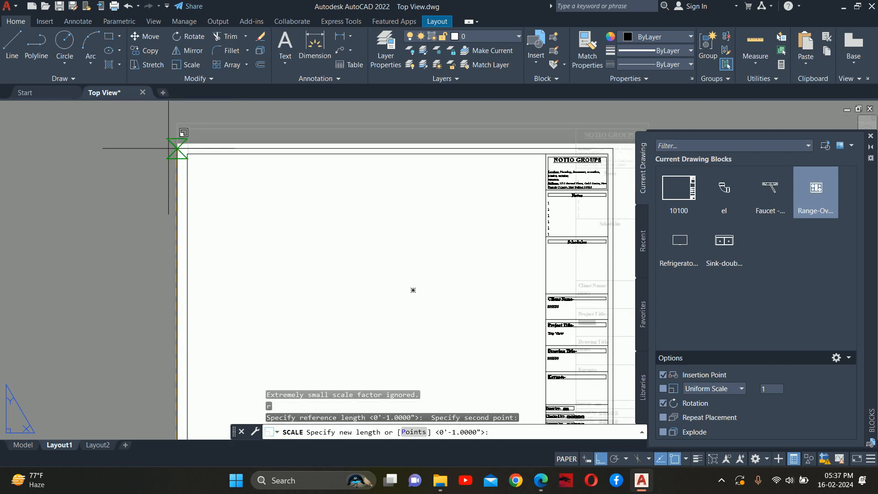
key("Escape")
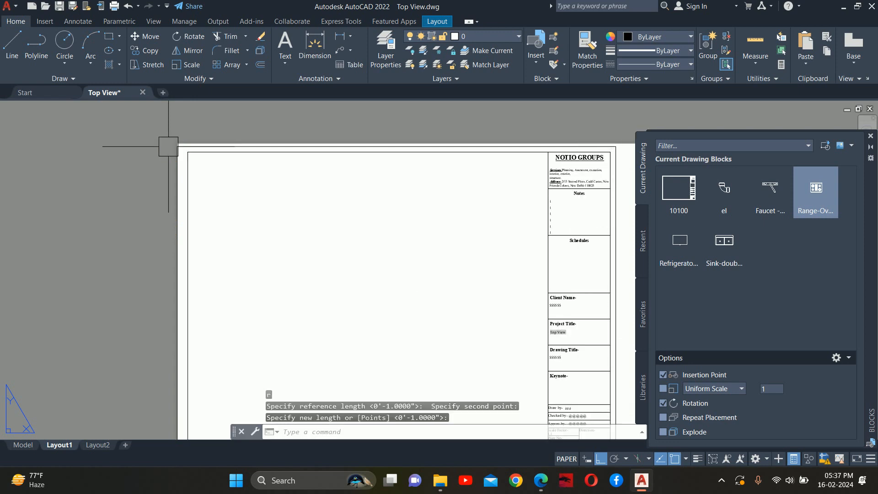
- Move the title block horizontally to the right, closer to the right edge of the sheet
scroll(343, 198, "down", 4)
scroll(323, 196, "down", 2)
scroll(313, 190, "up", 5)
type("m")
key("Return")
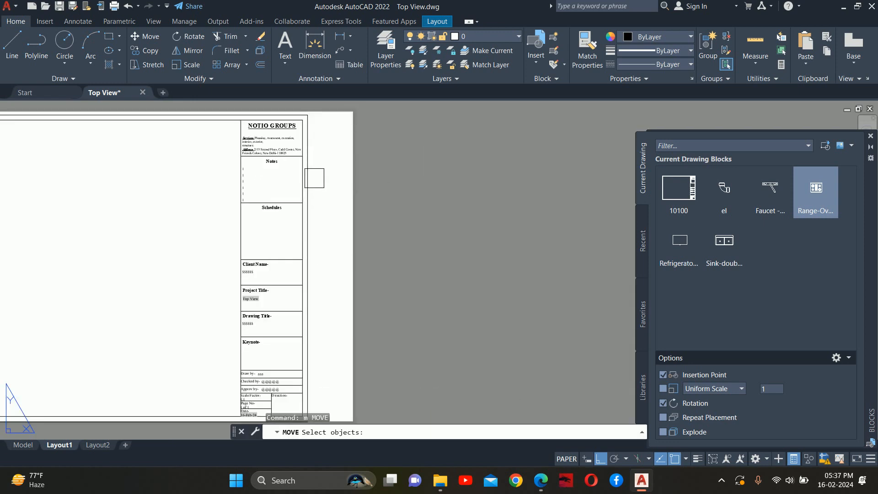
left_click(308, 175)
key("Return")
left_click(404, 196)
left_click(436, 197)
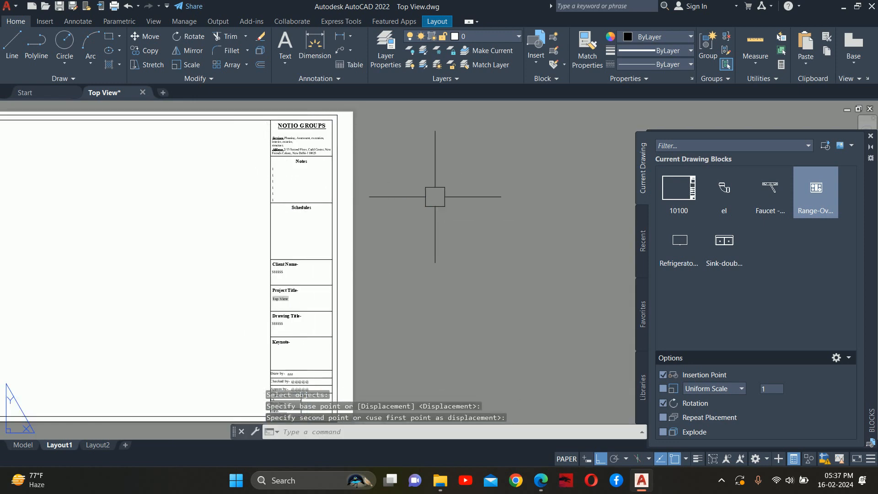
- Move the title block slightly upward so it sits between the sheet's top and bottom edges
scroll(309, 199, "down", 4)
scroll(309, 199, "up", 5)
type("m")
key("Return")
left_click(291, 180)
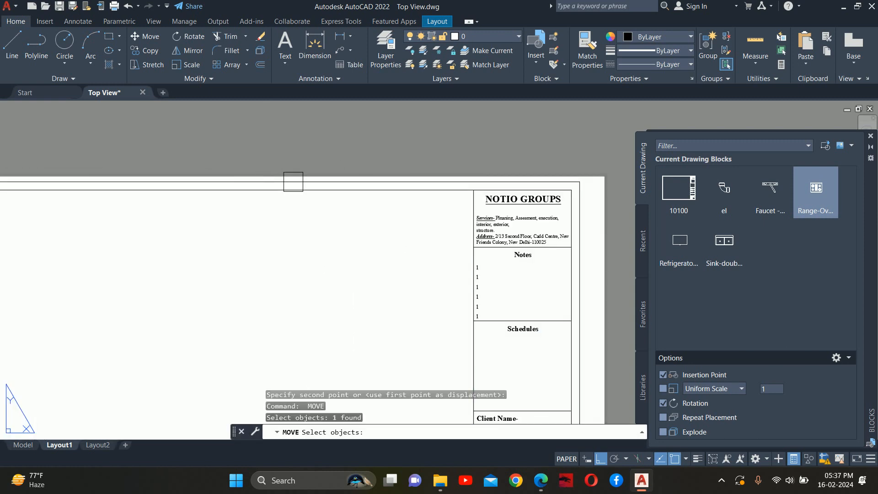
scroll(292, 180, "up", 3)
scroll(291, 182, "up", 2)
key("Return")
left_click(281, 266)
left_click(282, 256)
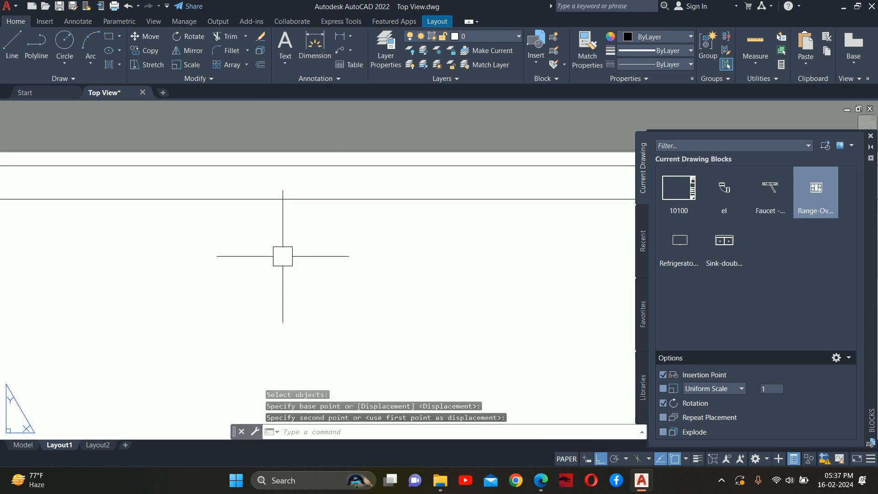
key("Escape")
key("Escape")
- Examine the title block's fit on the whole sheet and the fields in its lower part up close
scroll(329, 208, "down", 7)
scroll(328, 208, "down", 2)
scroll(302, 229, "up", 2)
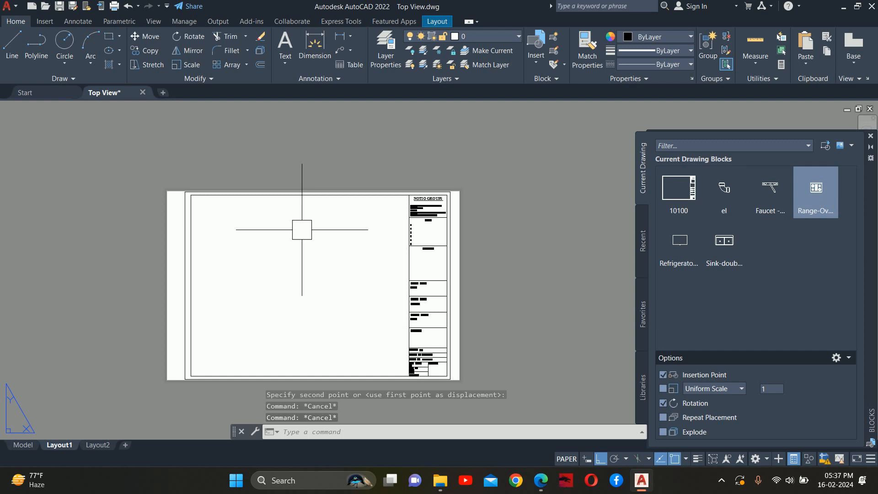
key("Escape")
middle_click_drag(327, 228, 344, 200)
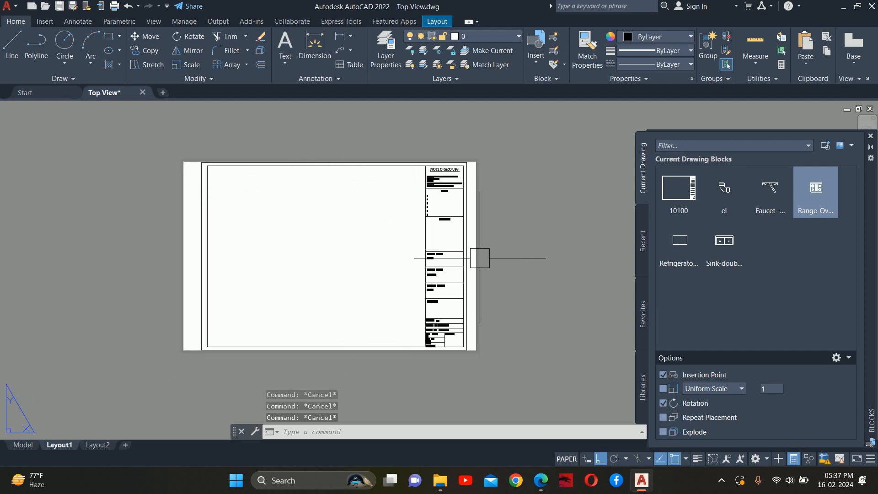
scroll(479, 258, "up", 5)
middle_click_drag(337, 297, 343, 103)
scroll(336, 314, "up", 5)
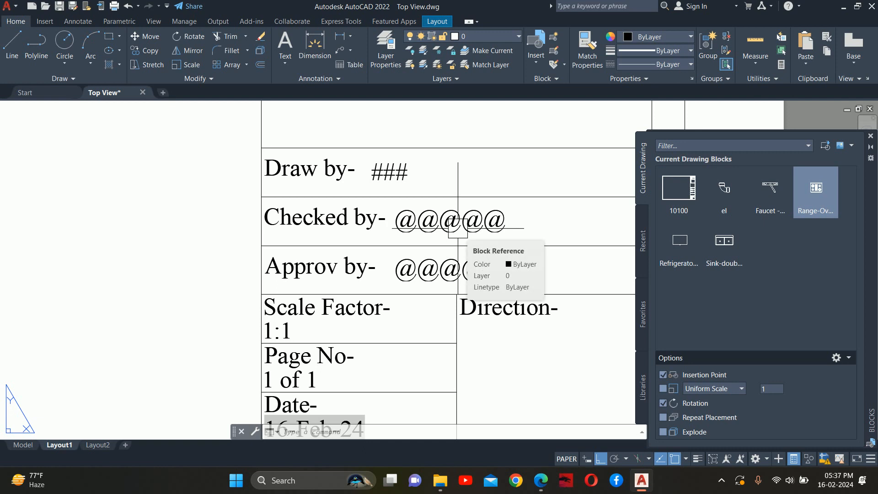
- Close the Blocks palette and create a rectangular viewport with MVIEW, spanning the title block's empty drawing area from its upper-left to lower-right corner
scroll(458, 228, "down", 8)
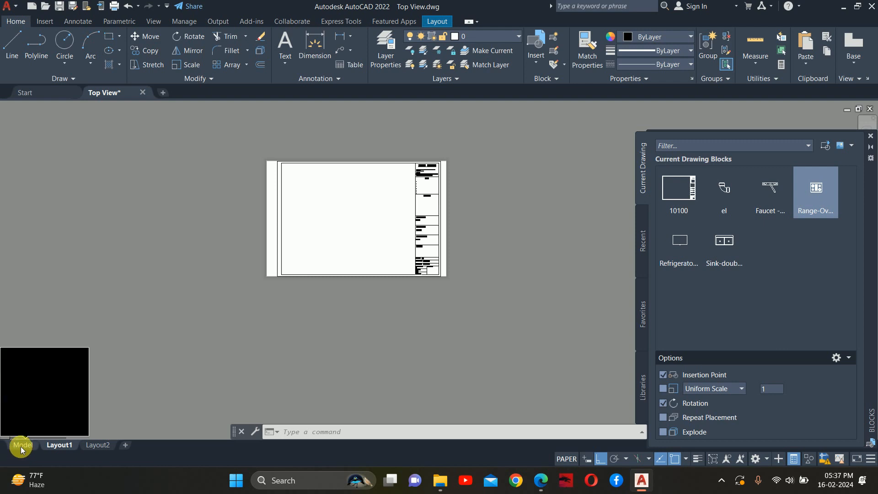
left_click(871, 136)
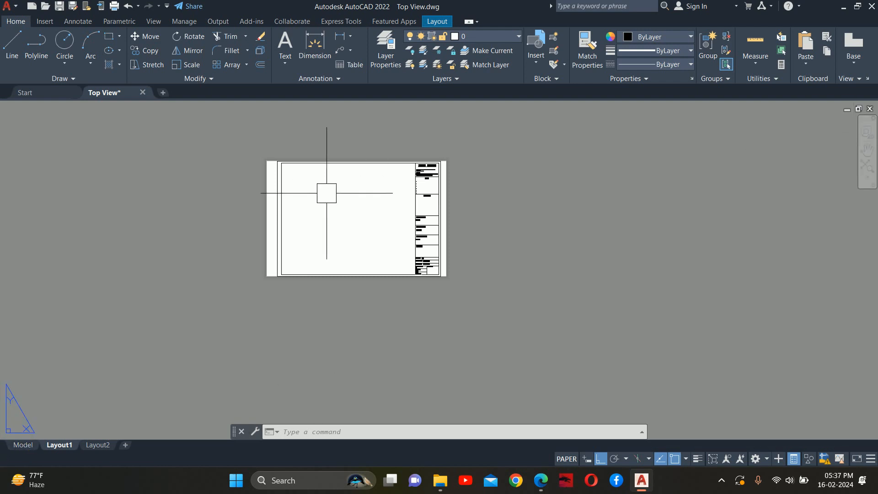
scroll(341, 201, "up", 1)
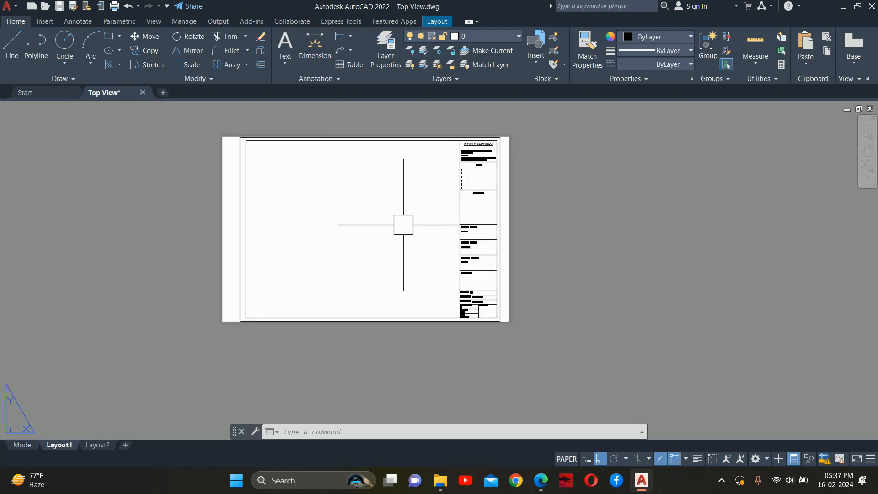
type("mv")
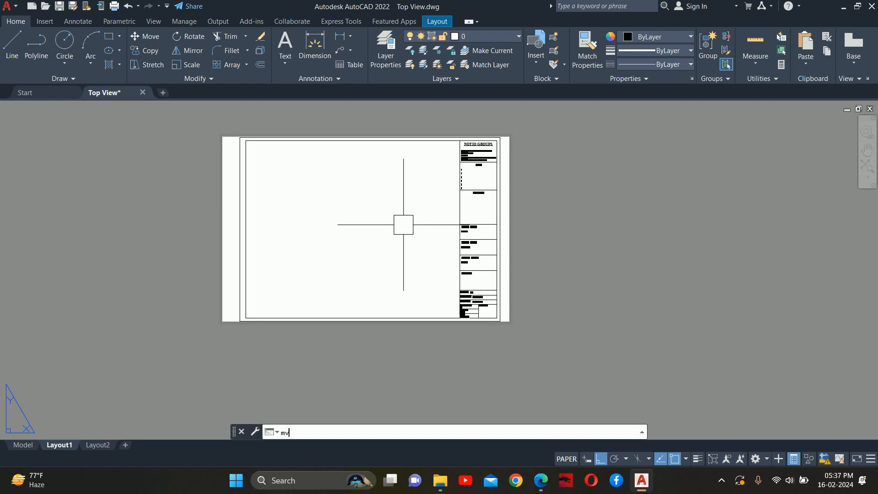
key("Return")
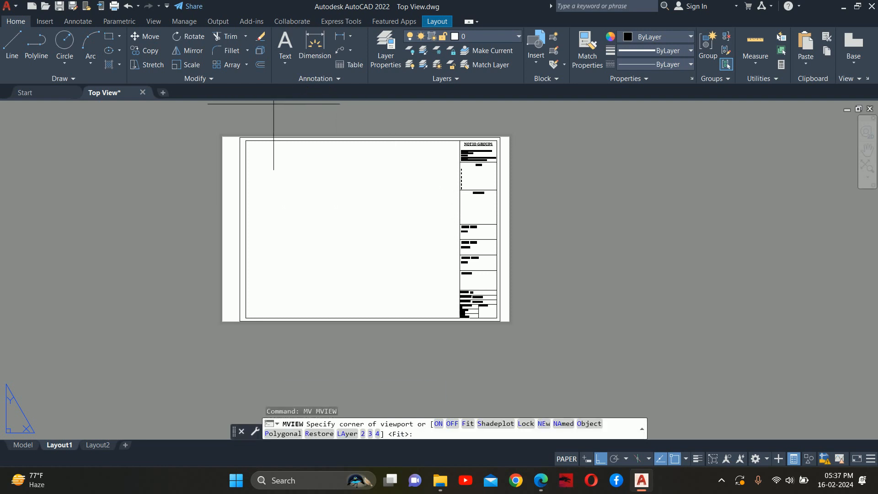
scroll(261, 128, "up", 2)
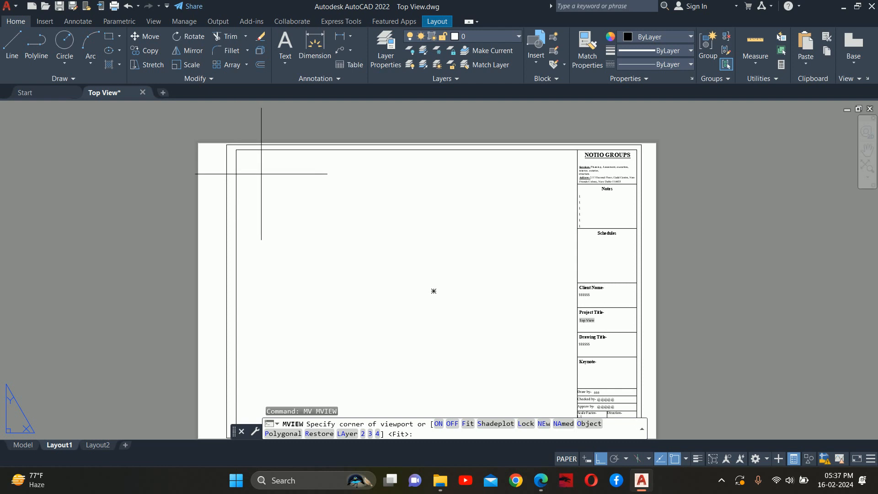
scroll(375, 148, "down", 2)
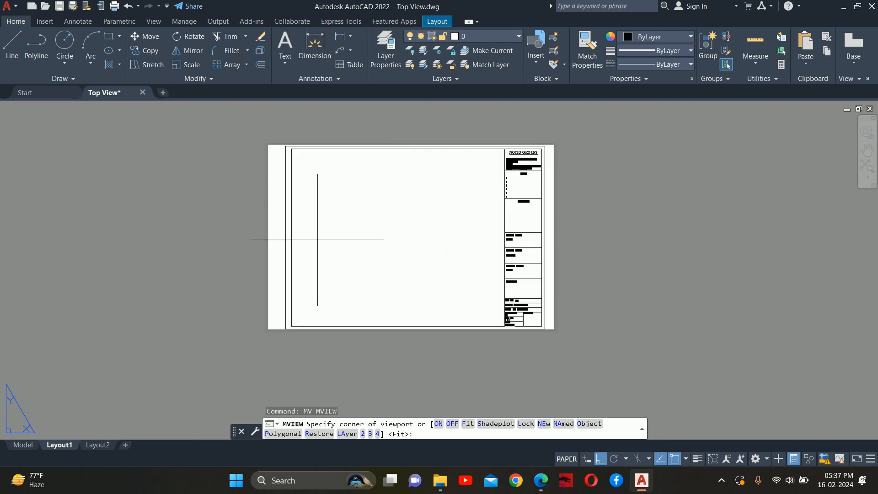
scroll(251, 178, "up", 2)
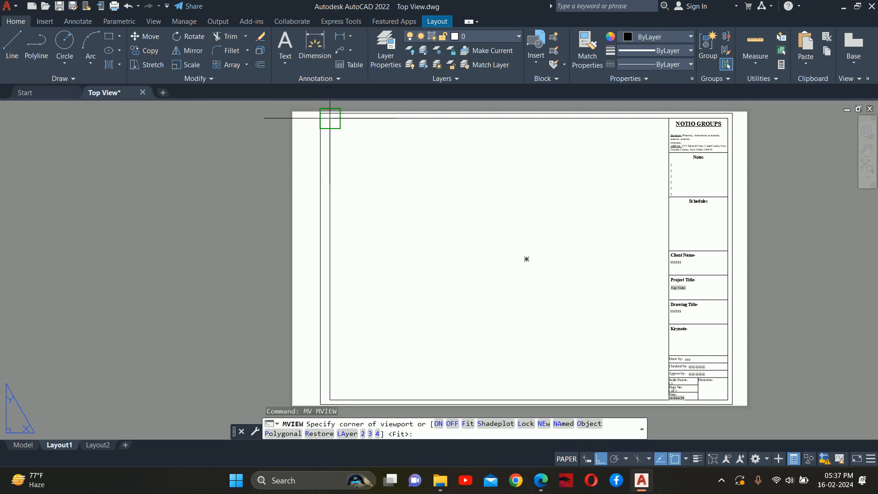
left_click(330, 118)
scroll(366, 192, "down", 2)
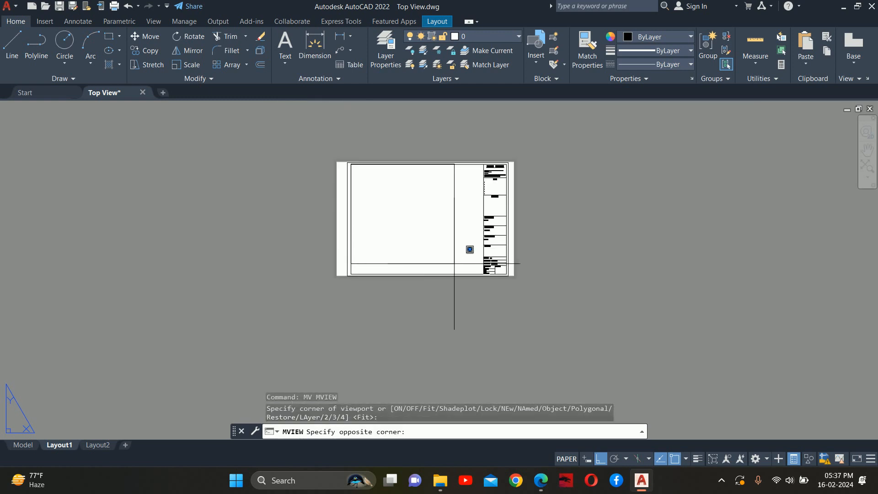
scroll(497, 288, "up", 3)
scroll(497, 289, "up", 5)
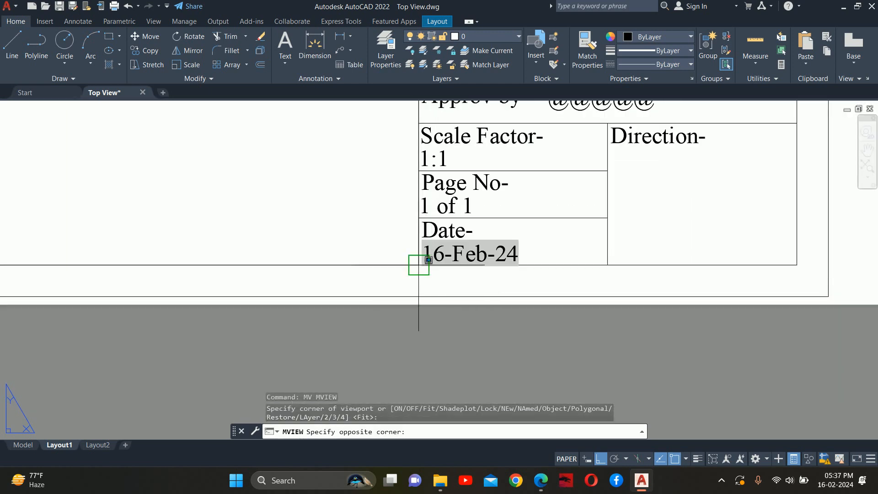
left_click(418, 264)
- Examine how the kitchen drawings appear inside the new viewport, both on the whole sheet and up close
scroll(388, 267, "down", 4)
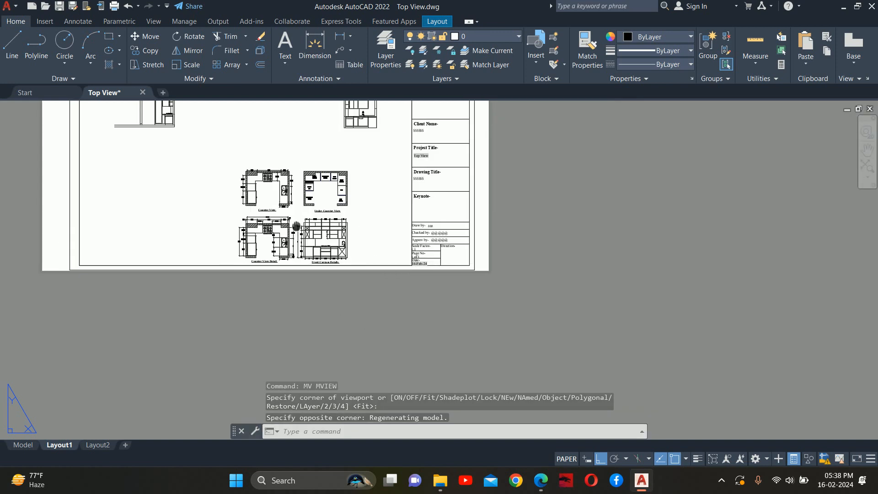
scroll(326, 282, "down", 1)
scroll(237, 201, "down", 2)
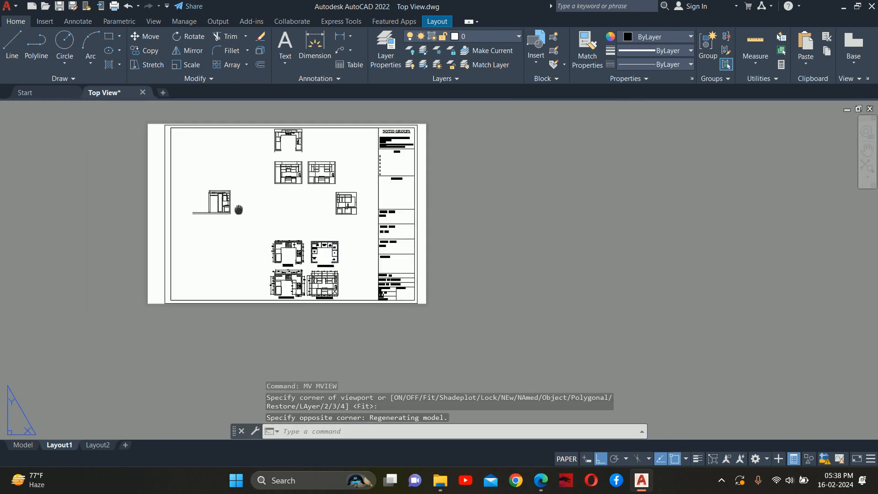
middle_click_drag(239, 210, 271, 253)
middle_click_drag(270, 270, 267, 232)
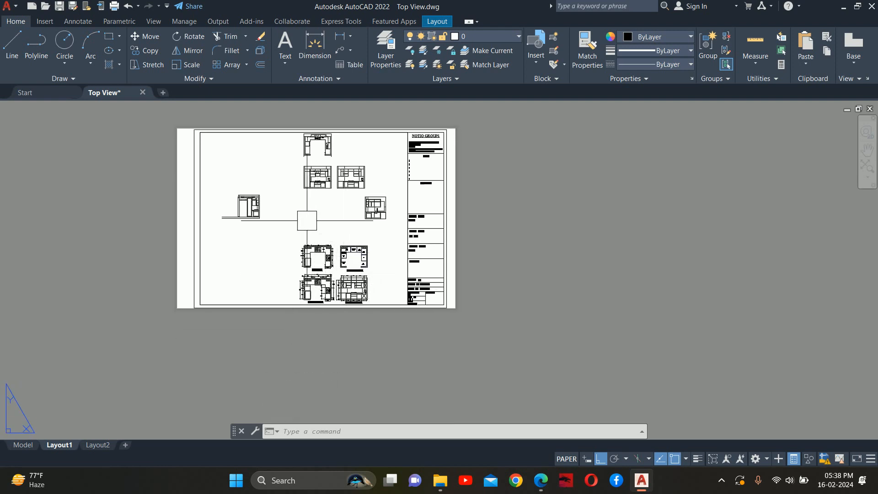
scroll(295, 188, "up", 2)
scroll(295, 220, "down", 2)
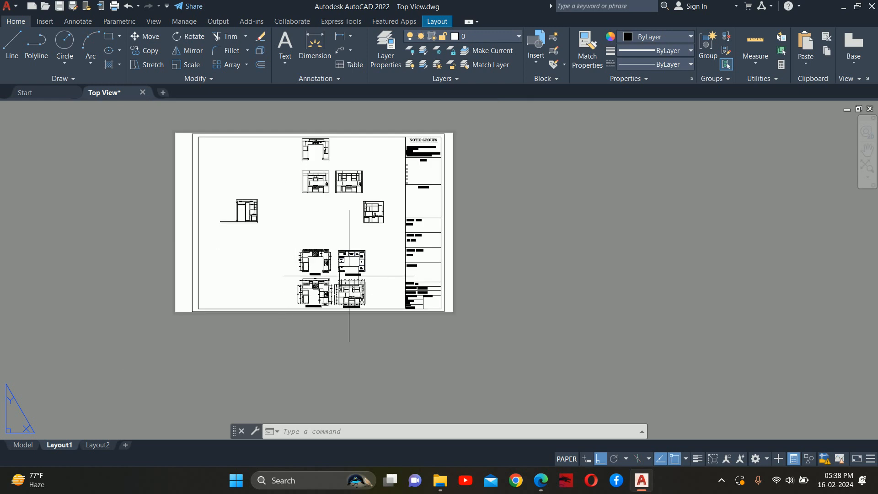
scroll(293, 248, "up", 5)
scroll(294, 248, "up", 2)
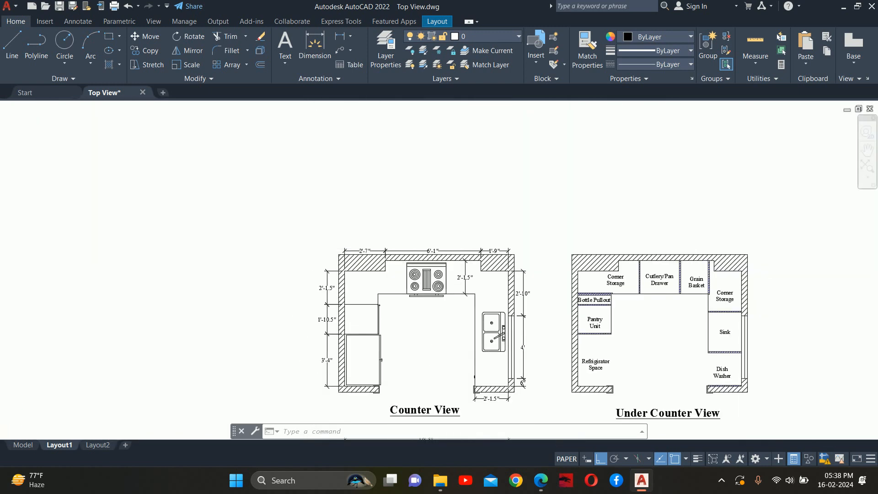
scroll(294, 245, "down", 8)
scroll(338, 228, "up", 3)
middle_click_drag(290, 274, 477, 281)
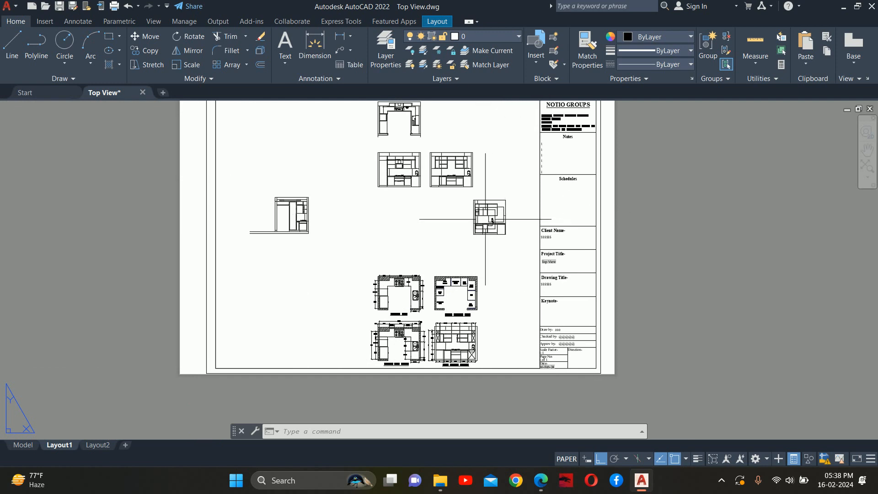
middle_click_drag(453, 247, 521, 252)
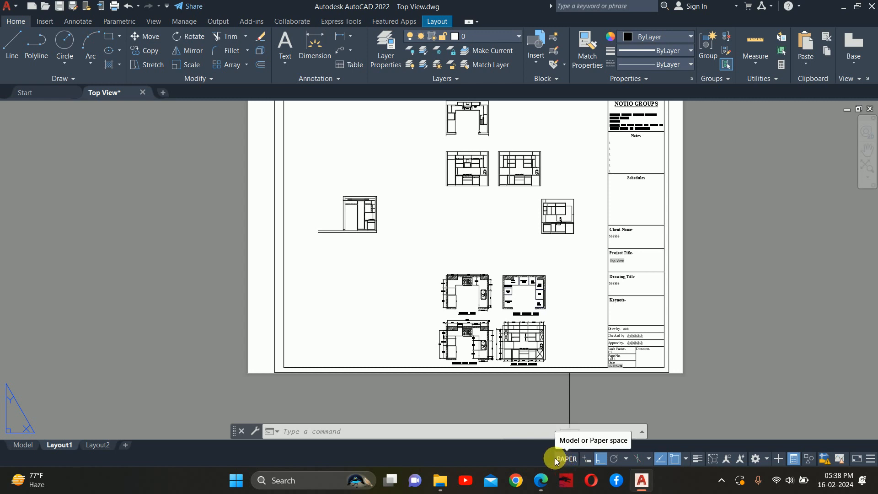
- Compare model space with Layout1, including activating the viewport's model space and returning to paper space
left_click(23, 445)
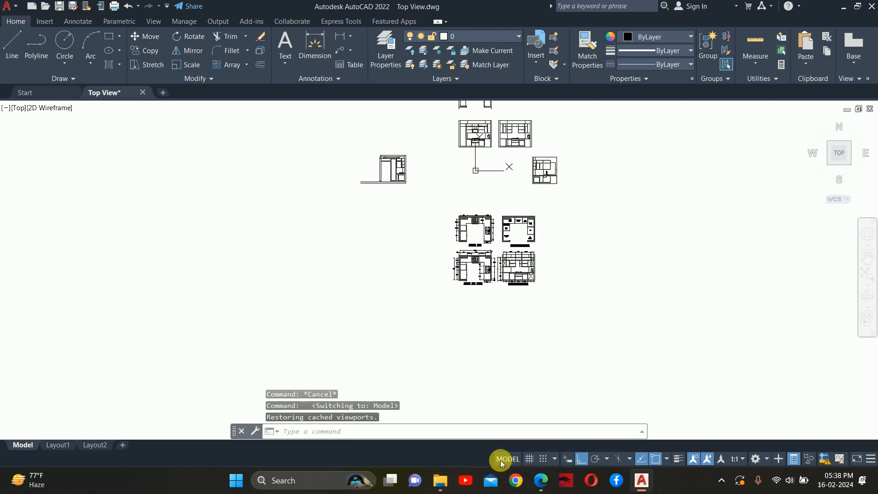
left_click(65, 446)
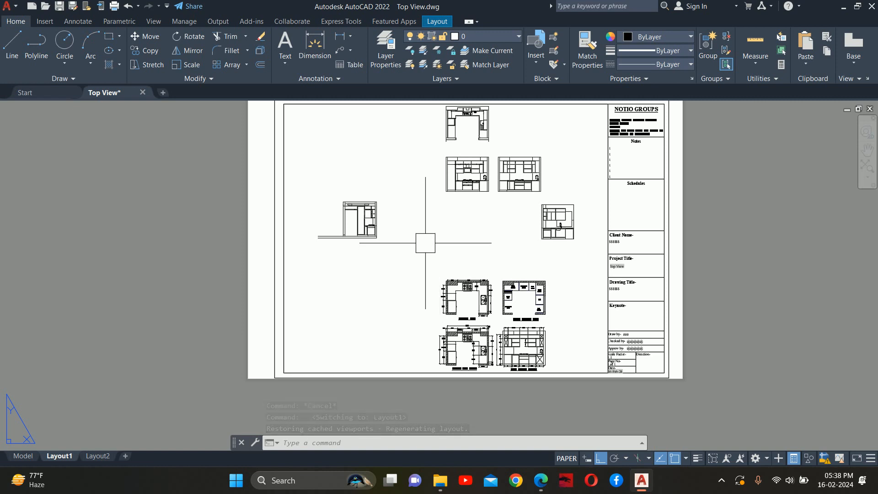
double_click(446, 218)
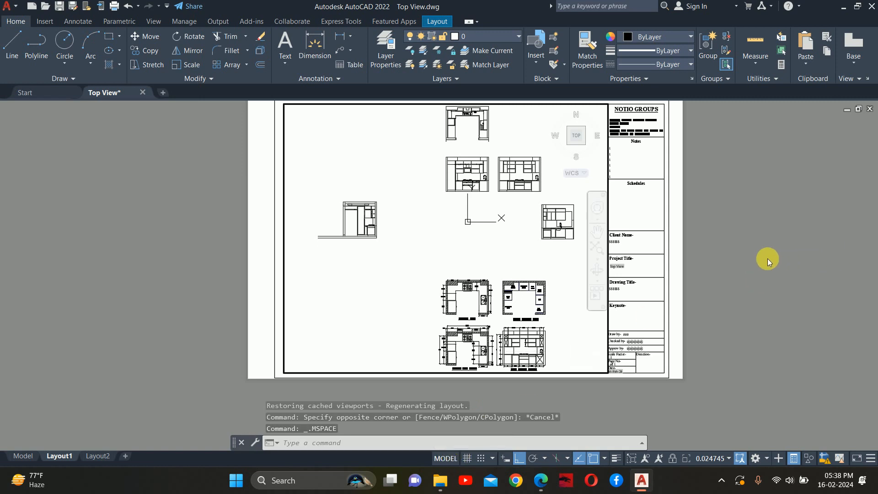
double_click(767, 259)
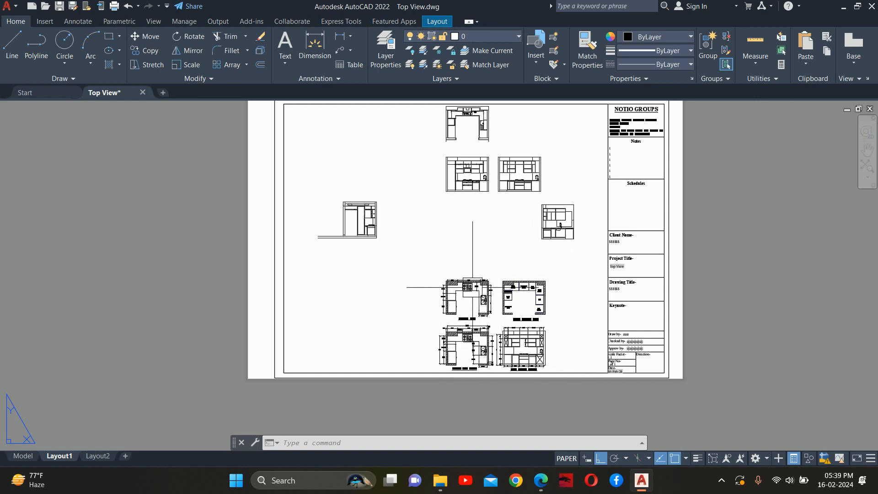
- Activate the viewport, frame the Counter View, Under Counter View, Counter View Detail and Front Carcase Details drawings in it, and return to paper space
double_click(405, 278)
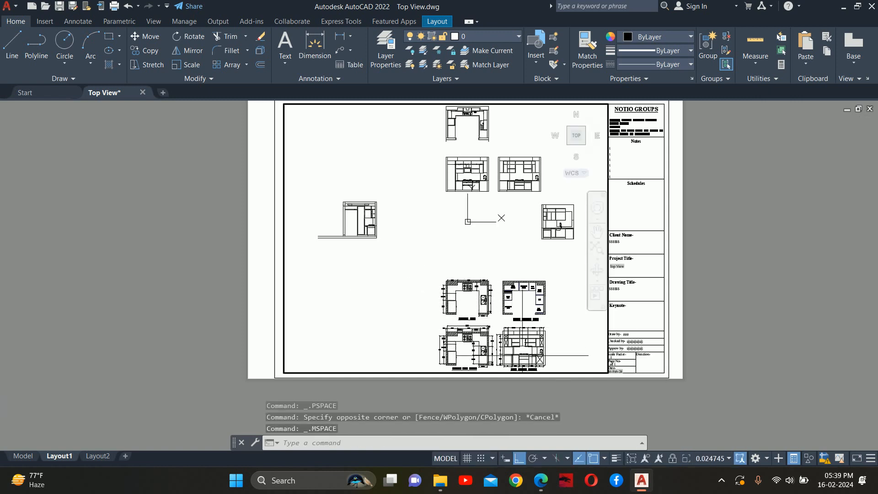
scroll(526, 365, "up", 4)
middle_click_drag(492, 313, 490, 284)
scroll(423, 219, "up", 6)
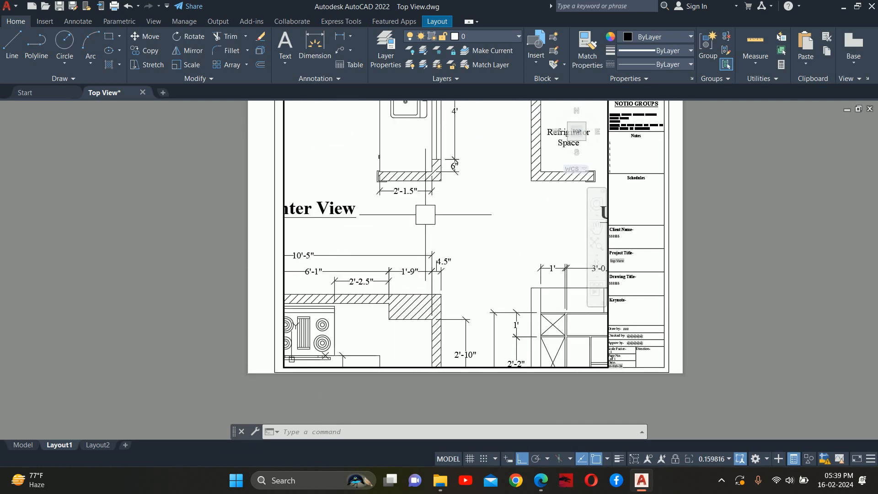
scroll(425, 214, "down", 9)
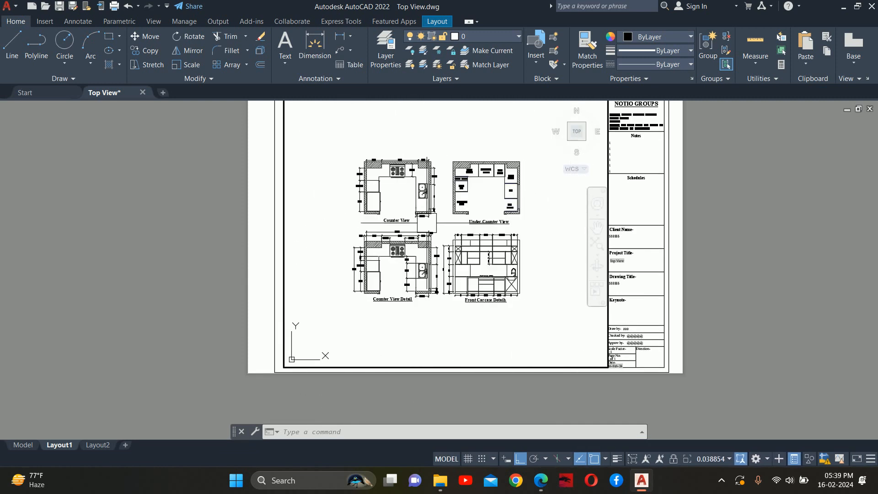
scroll(427, 223, "up", 5)
scroll(426, 222, "down", 2)
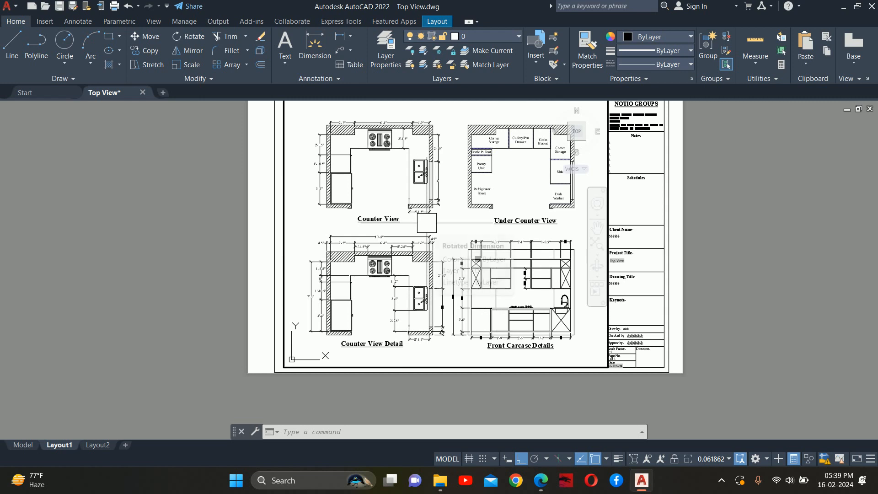
middle_click_drag(430, 222, 428, 209)
double_click(750, 249)
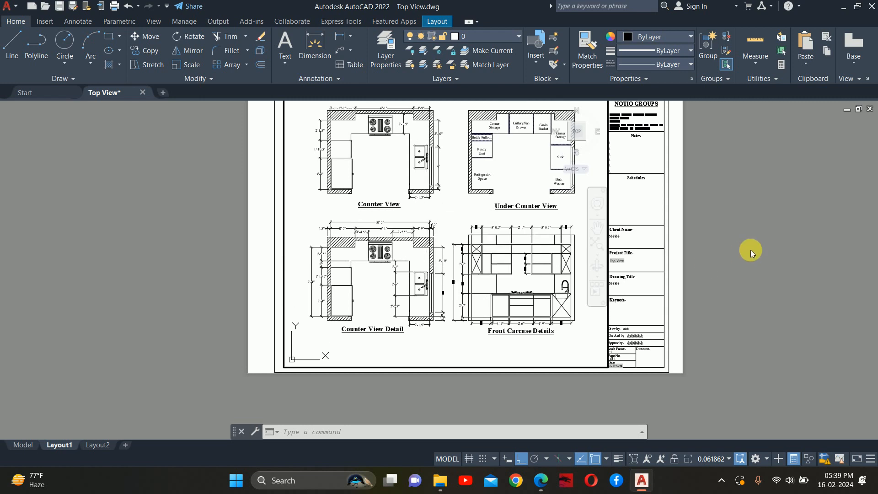
- Activate the viewport again to check its scale, and return to paper space
middle_click_drag(523, 261, 480, 302)
double_click(476, 295)
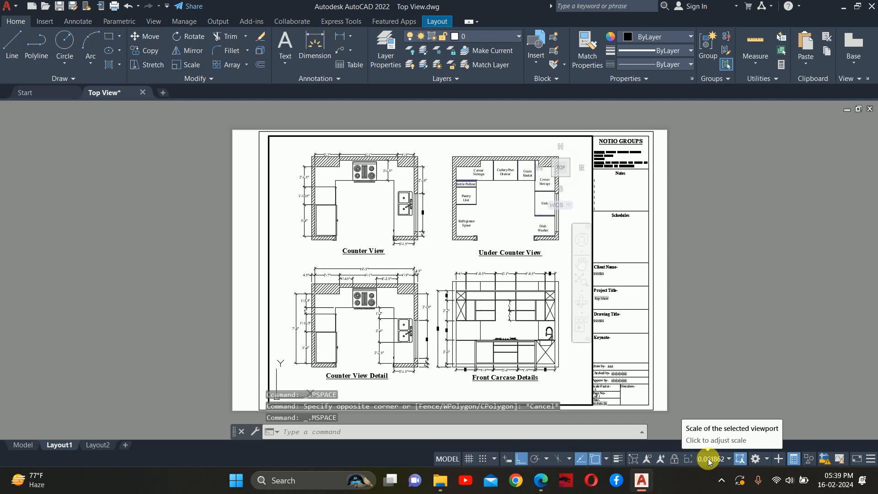
double_click(720, 289)
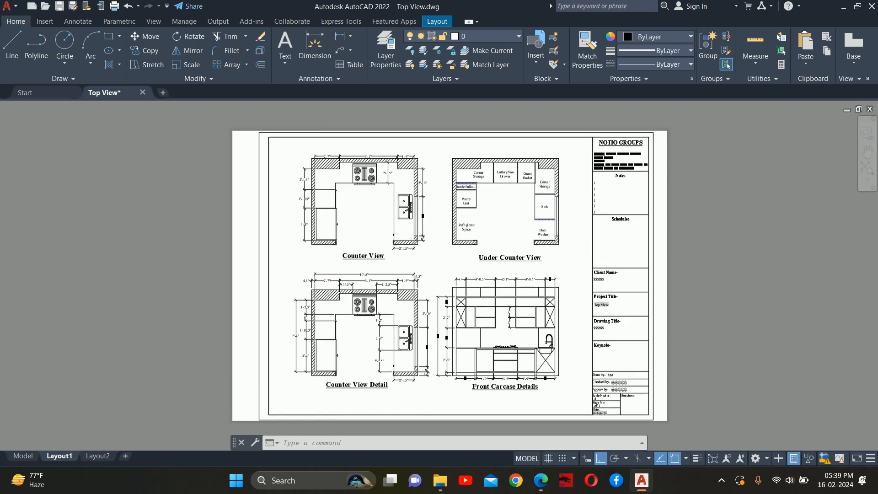
- Examine the framed kitchen views, their dimensions and the title block's lower fields on the sheet
middle_click_drag(675, 282, 630, 249)
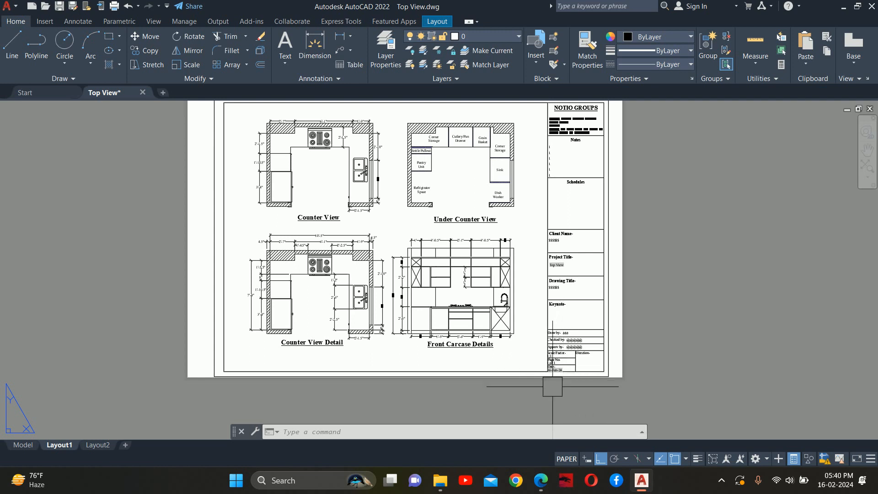
scroll(349, 184, "up", 5)
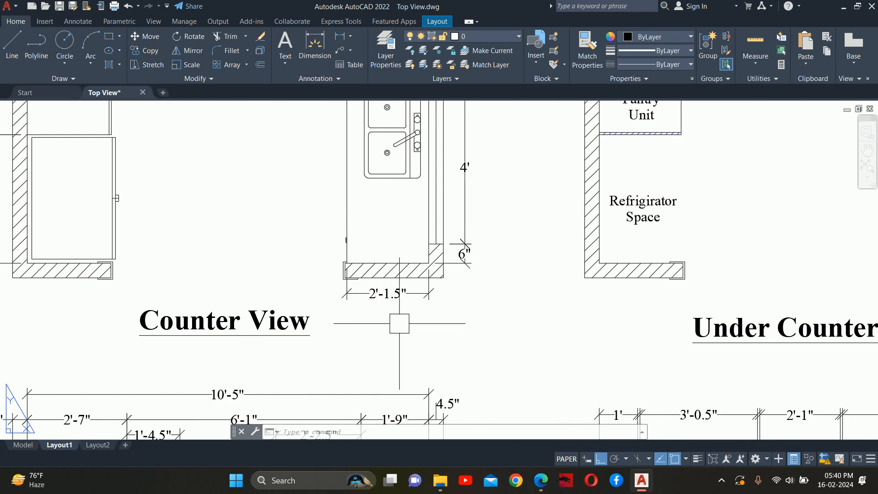
scroll(302, 291, "down", 5)
middle_click_drag(302, 291, 479, 321)
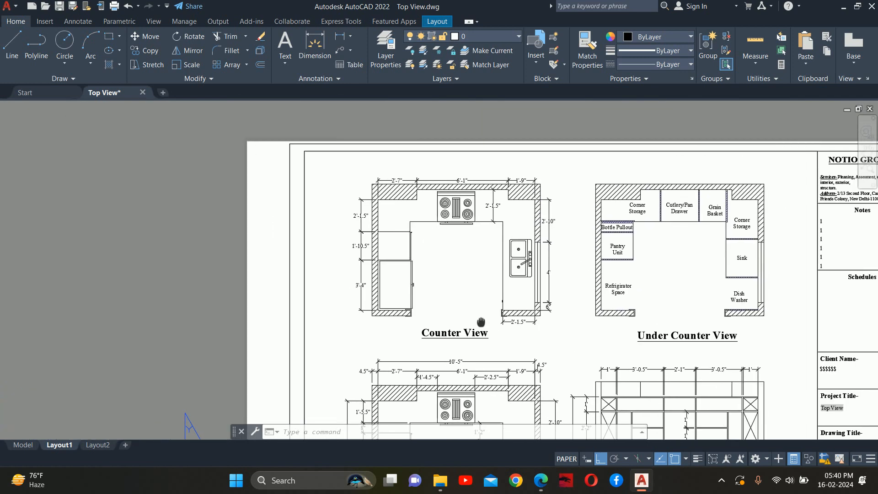
scroll(405, 225, "up", 6)
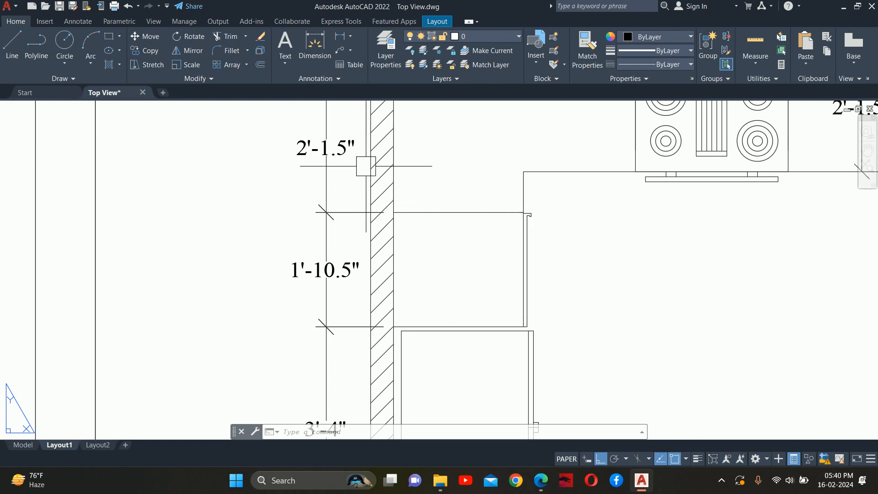
scroll(375, 169, "down", 6)
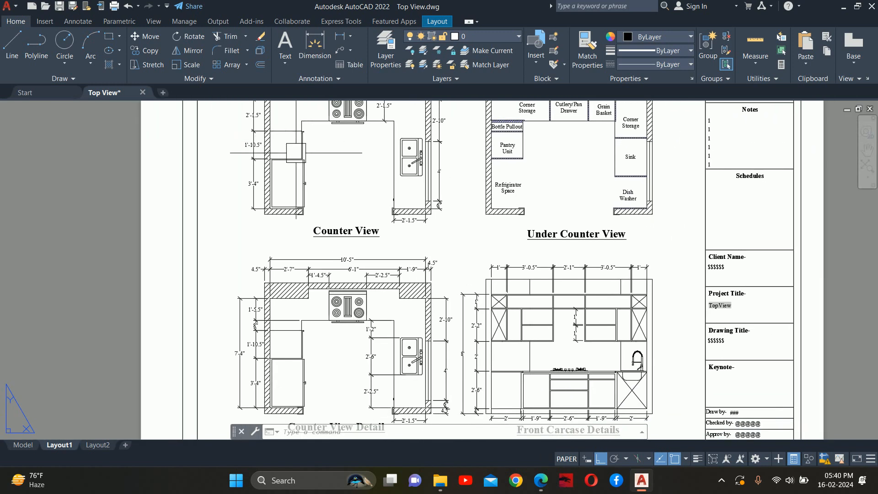
middle_click_drag(532, 239, 366, 102)
scroll(373, 105, "down", 2)
scroll(482, 249, "up", 6)
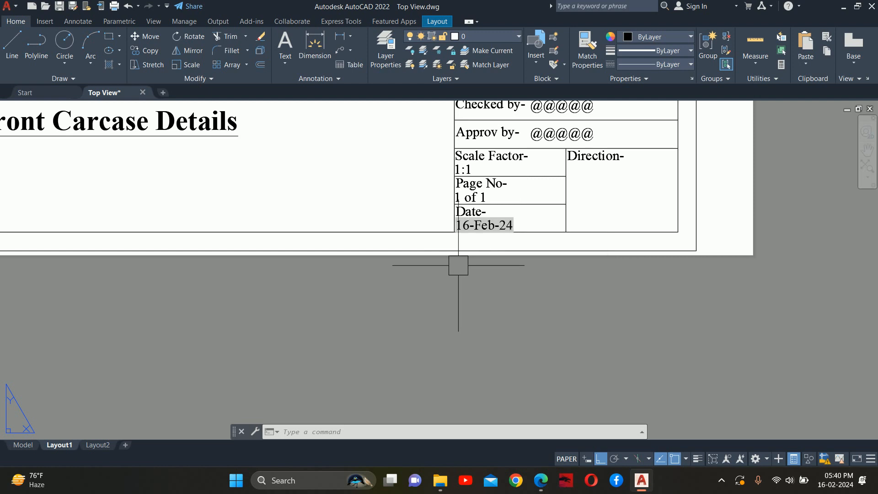
scroll(450, 274, "down", 6)
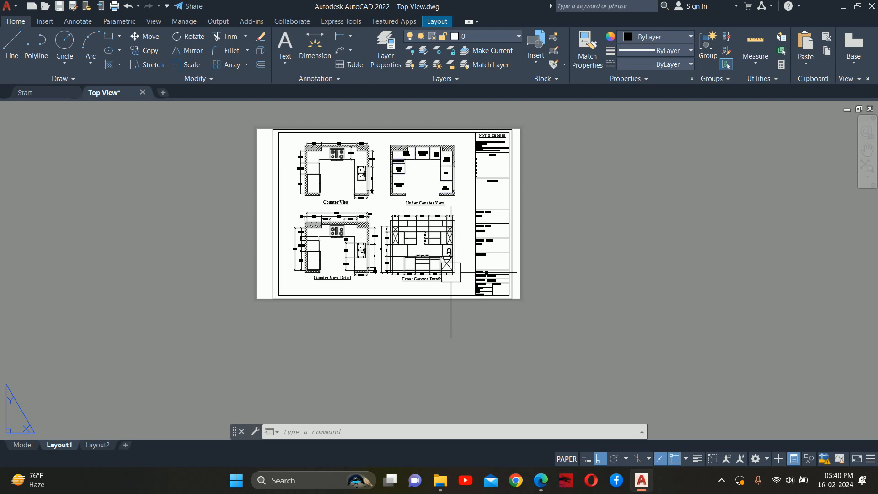
middle_click_drag(451, 272, 437, 331)
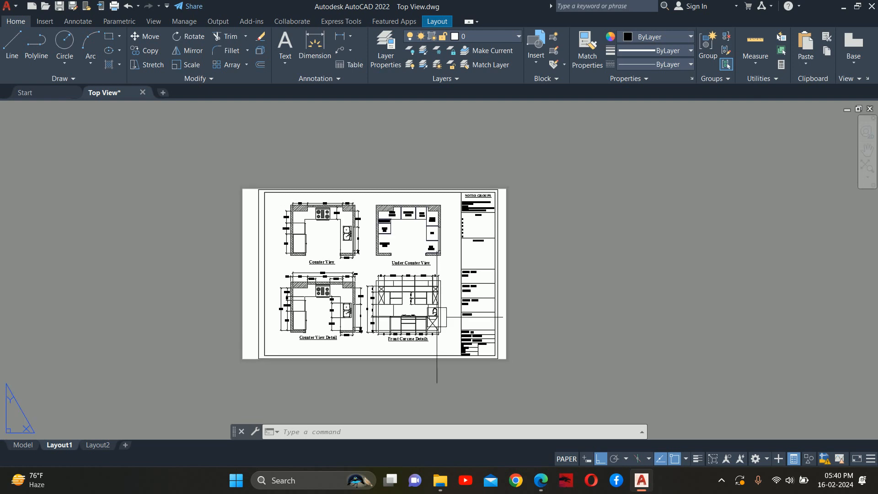
scroll(444, 274, "up", 4)
scroll(428, 273, "down", 2)
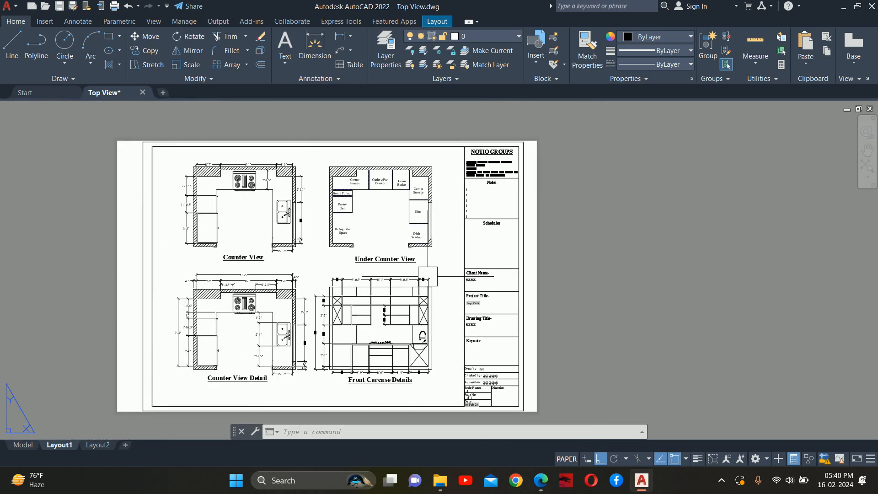
middle_click_drag(405, 279, 452, 272)
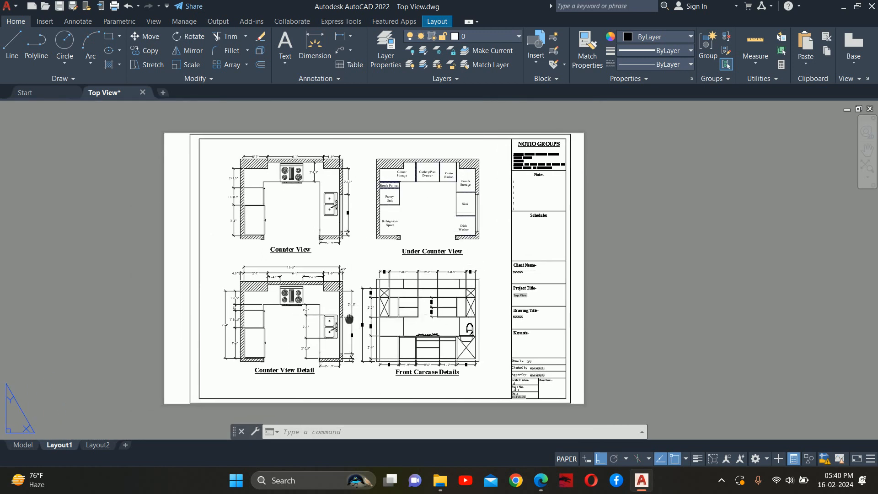
middle_click_drag(361, 334, 407, 320)
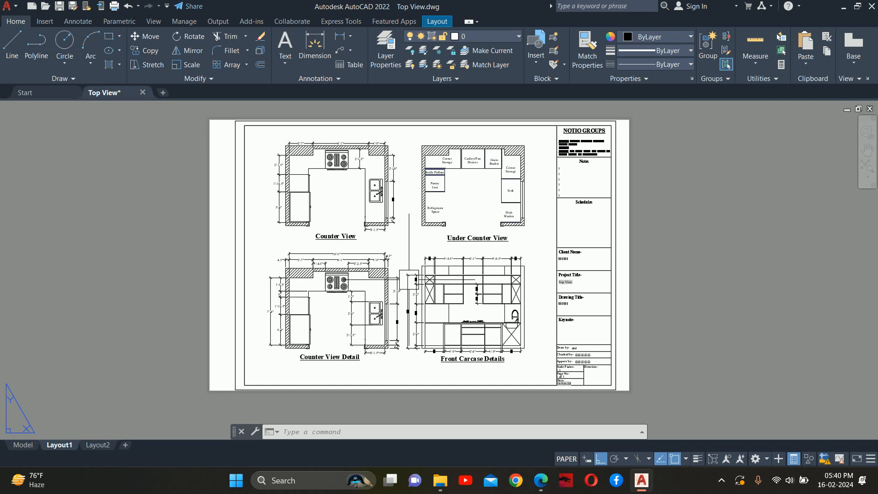
- Activate the layout viewport's model space and set its scale to 1:1
double_click(401, 239)
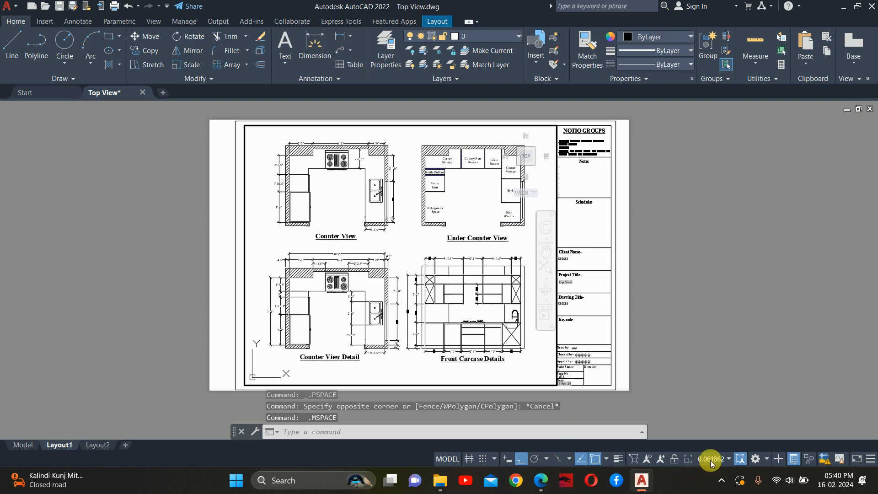
left_click(712, 459)
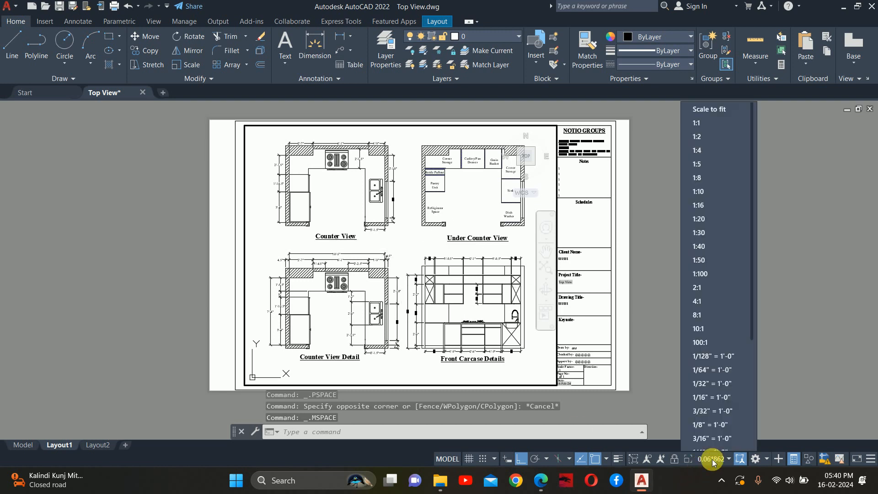
left_click(694, 116)
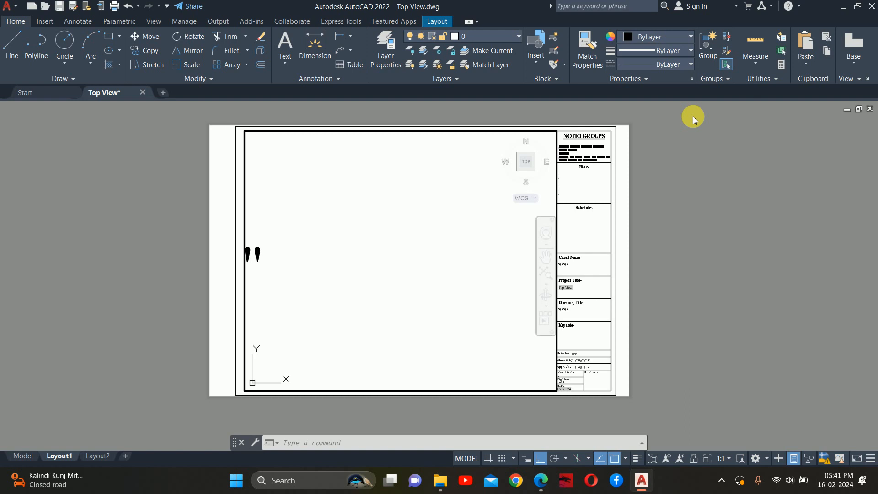
- Try the standard scales 1:50, 1:20 and 1:10 on the active viewport
left_click(724, 459)
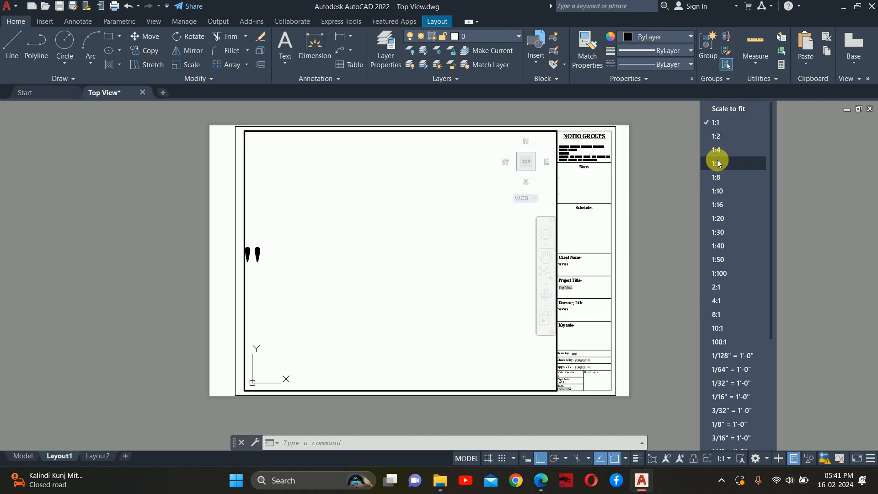
left_click(725, 258)
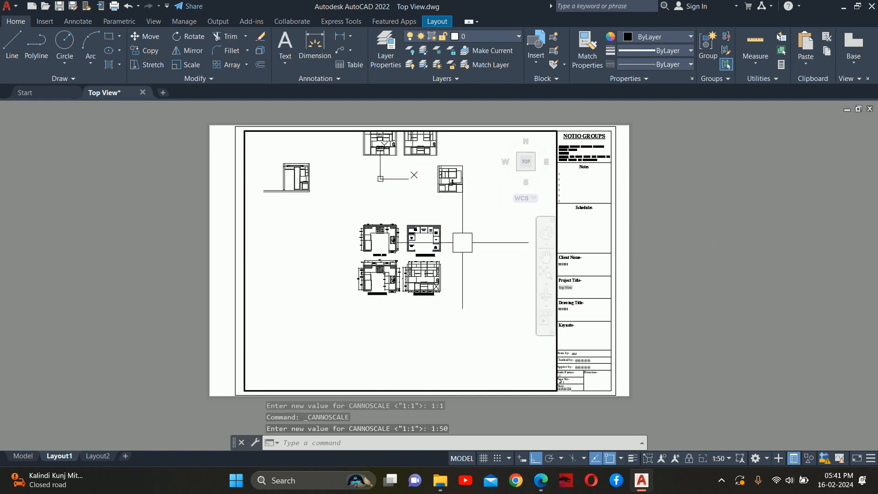
left_click(714, 459)
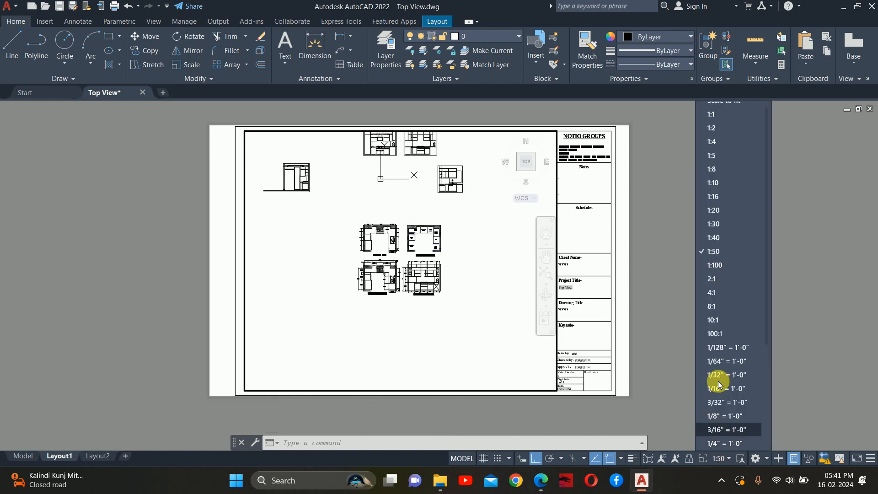
left_click(714, 219)
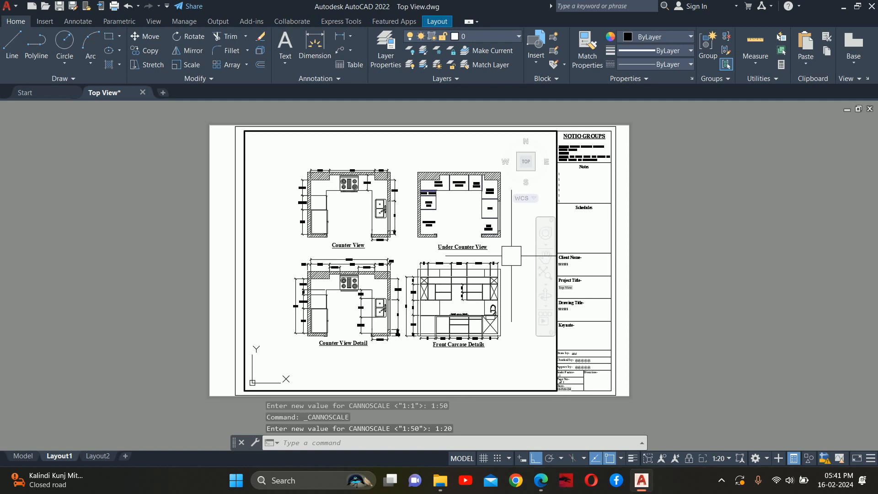
left_click(716, 459)
left_click(716, 187)
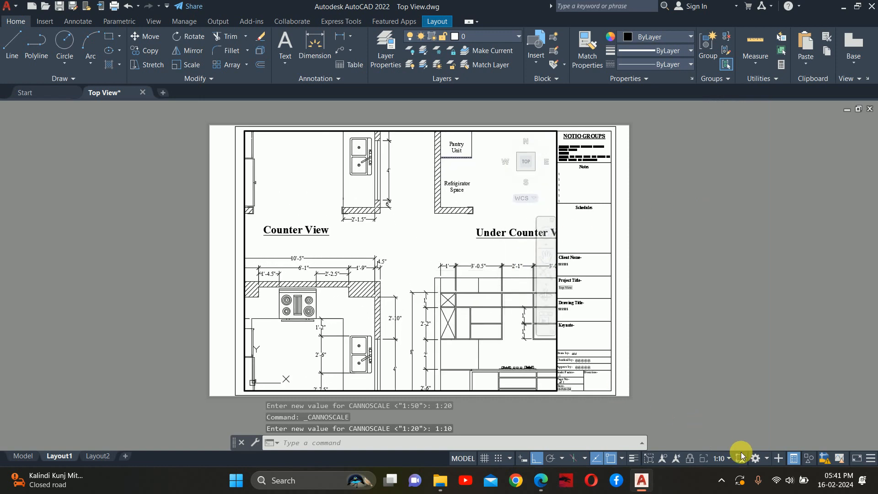
- Set the viewport scale to 1:16, centre the four kitchen drawings in it, and return to paper space
left_click(725, 457)
left_click(714, 196)
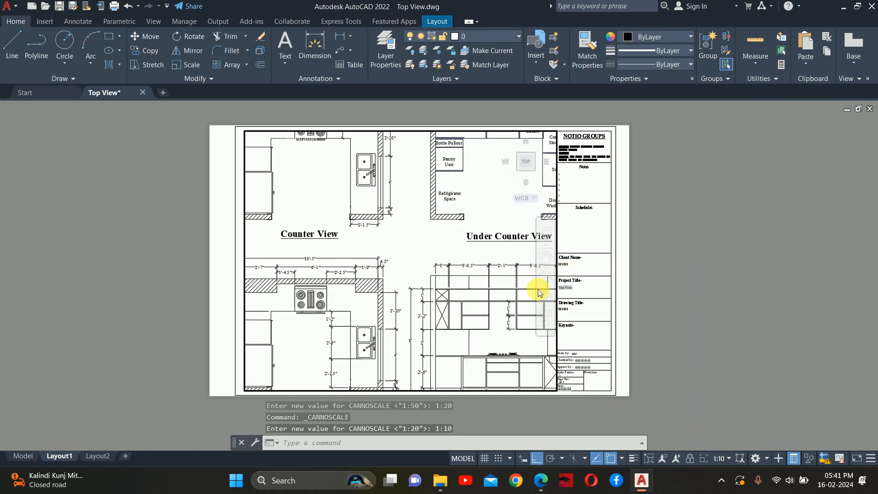
middle_click_drag(475, 320, 475, 326)
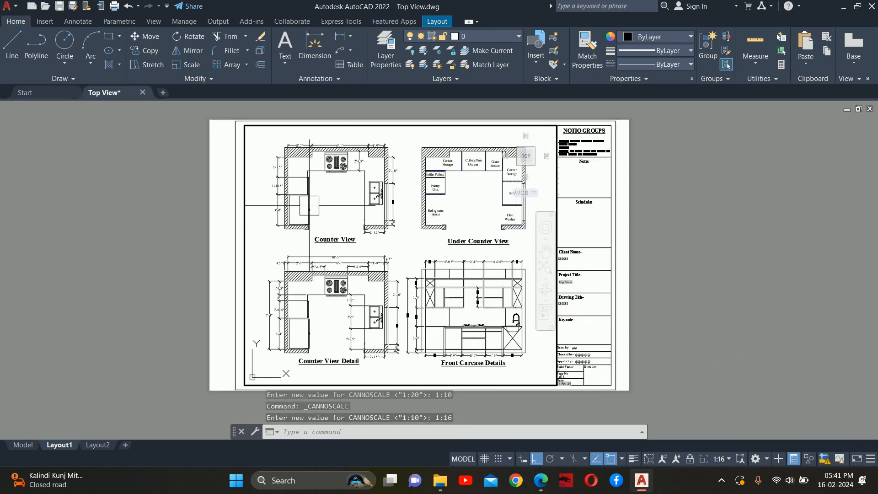
double_click(696, 249)
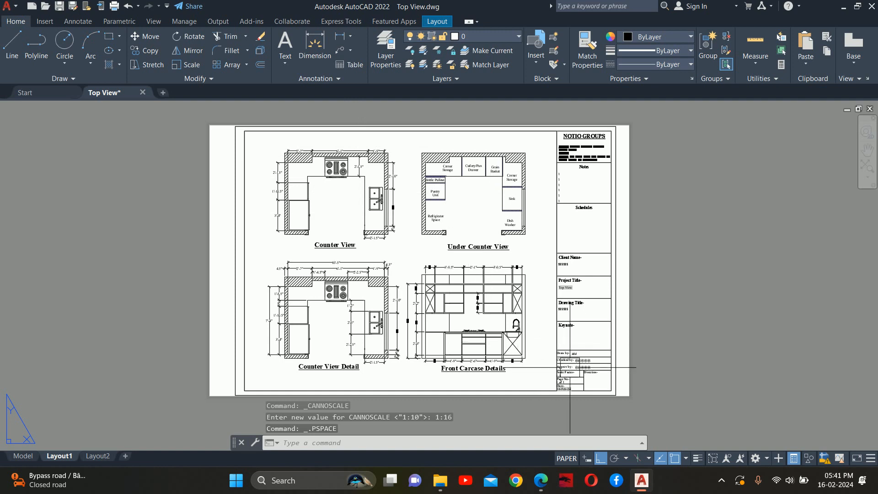
- Set the title block's Scale Factor attribute to 1:16
scroll(580, 403, "up", 9)
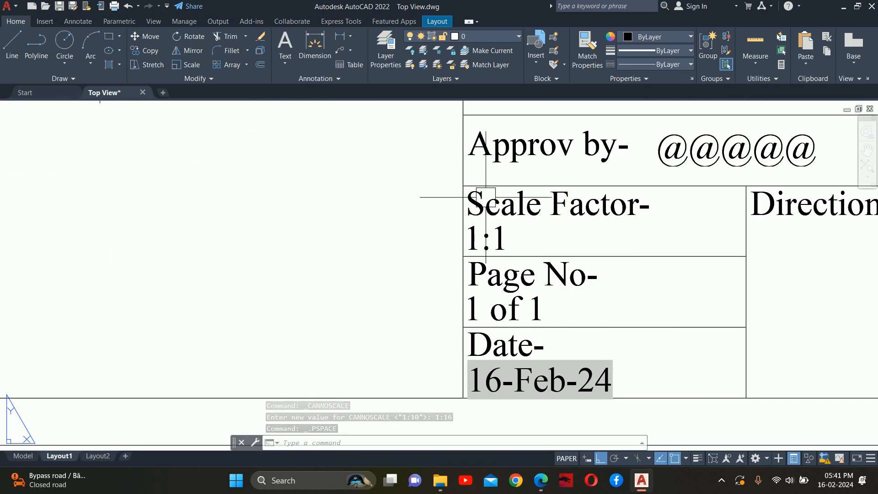
double_click(500, 230)
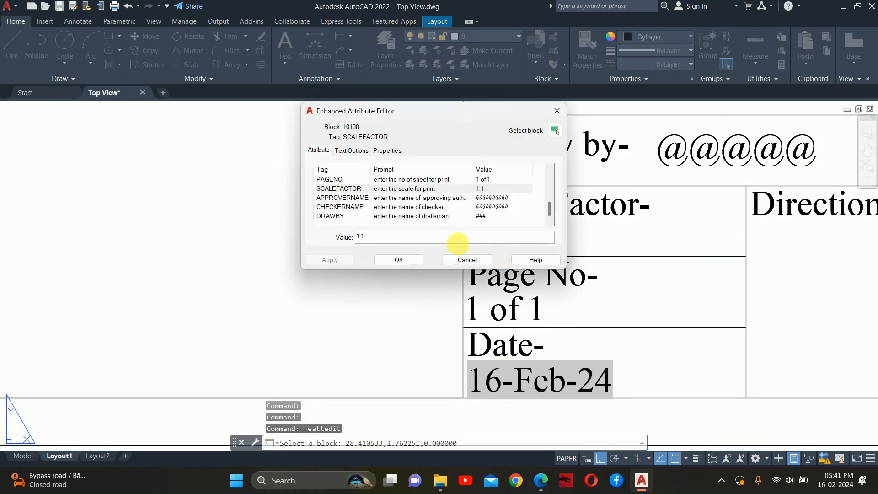
type("6")
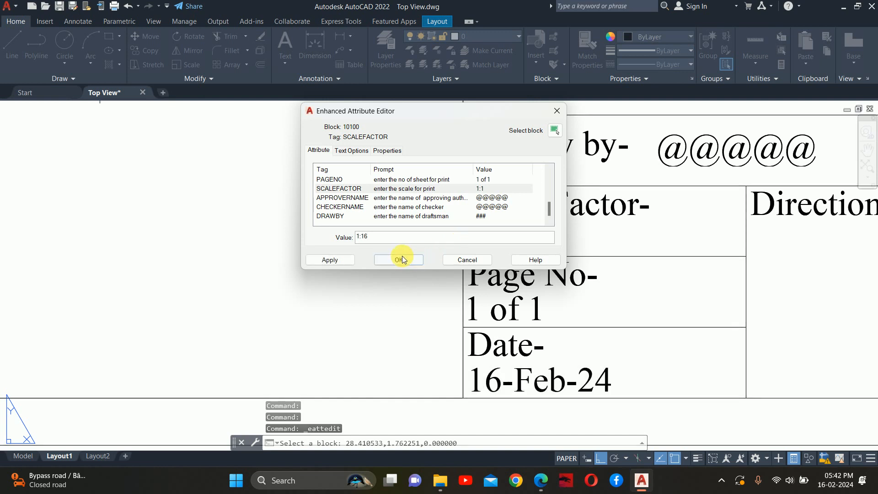
left_click(402, 260)
key("Escape")
key("Escape")
- Check the title block's scale factor, page number, date and title fields on the sheet
scroll(644, 183, "down", 5)
scroll(654, 141, "up", 2)
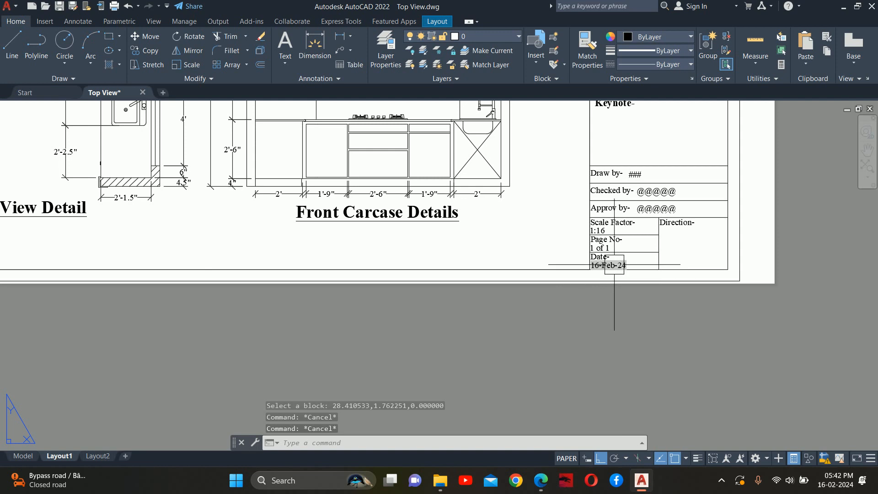
scroll(593, 266, "up", 4)
scroll(581, 267, "down", 5)
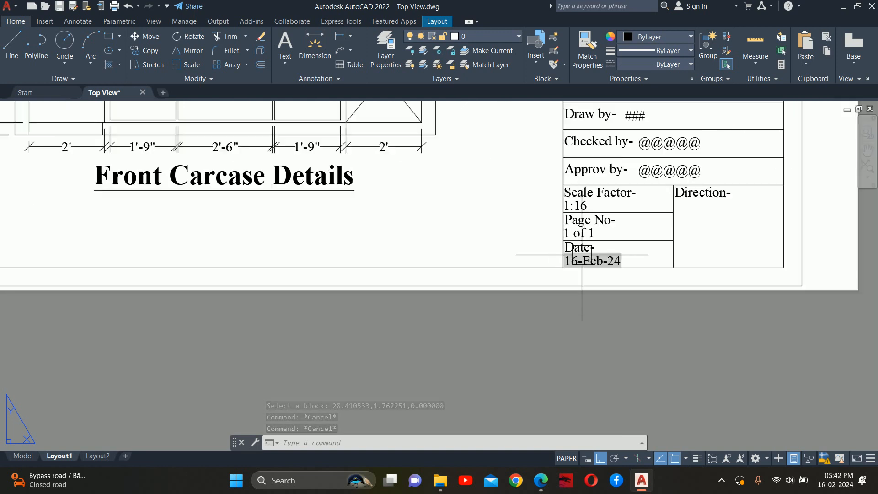
scroll(597, 193, "up", 3)
scroll(597, 193, "up", 2)
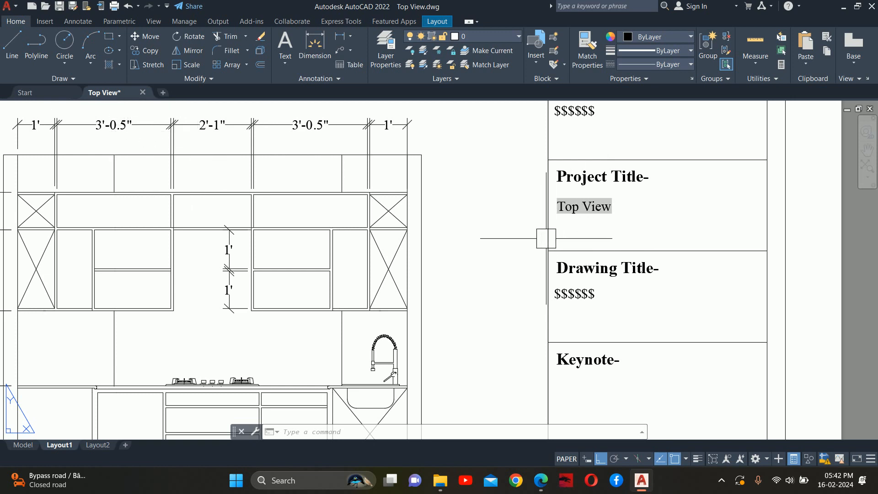
scroll(546, 237, "down", 5)
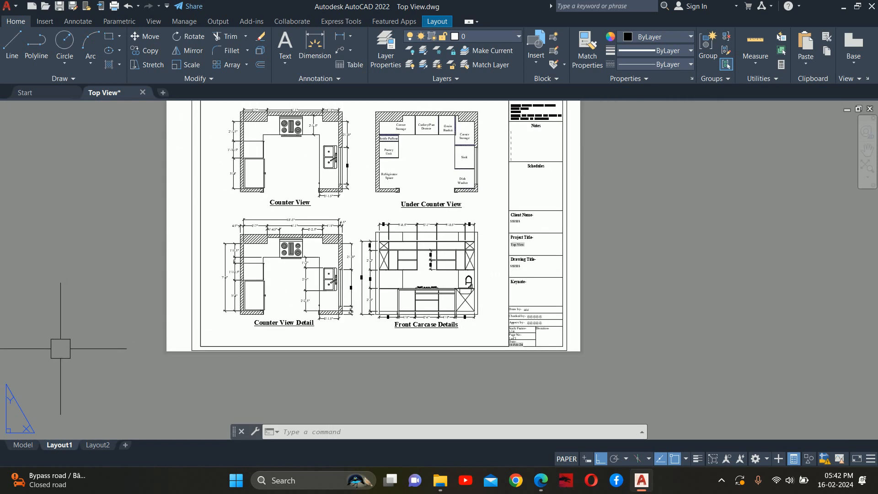
- Compare how the cabinet cross lines in Front Carcase Details display in model space and on Layout1
left_click(22, 446)
scroll(485, 252, "up", 6)
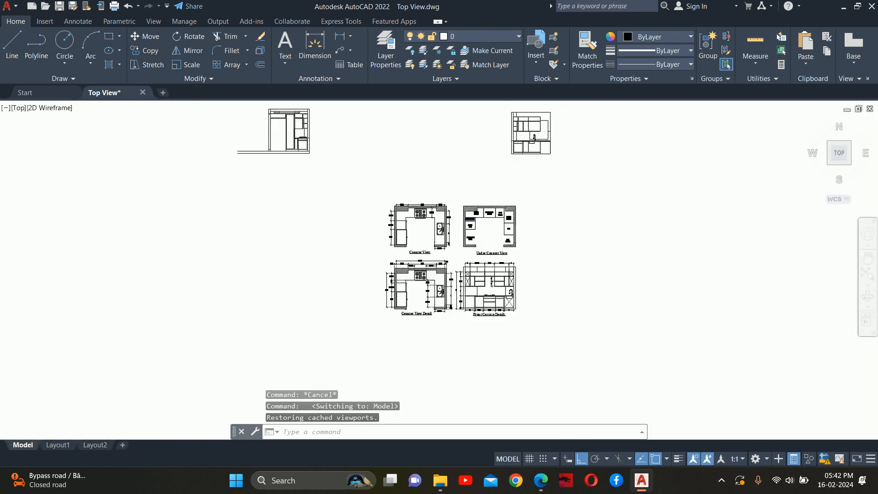
middle_click_drag(276, 413, 345, 241)
scroll(476, 275, "up", 4)
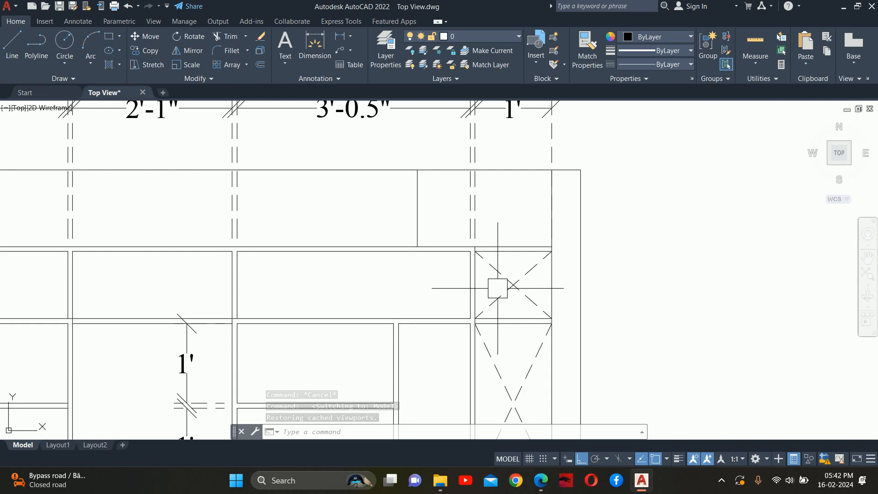
scroll(468, 284, "down", 4)
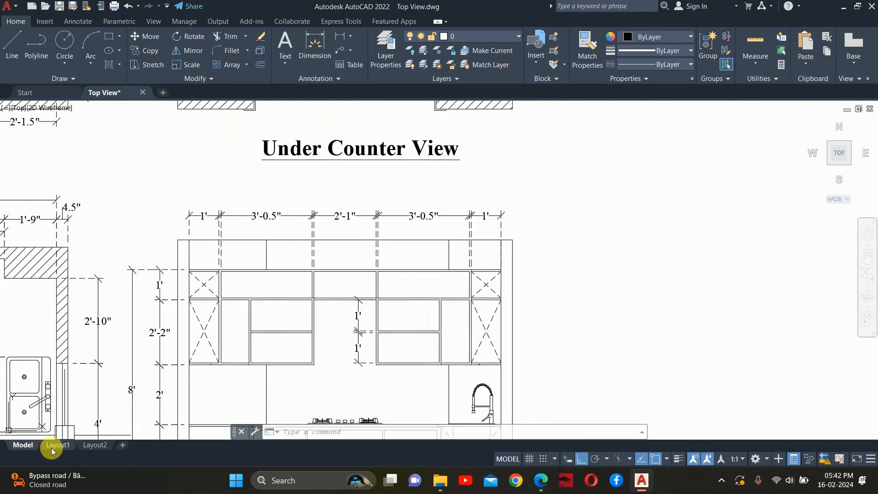
left_click(55, 445)
scroll(475, 242, "up", 6)
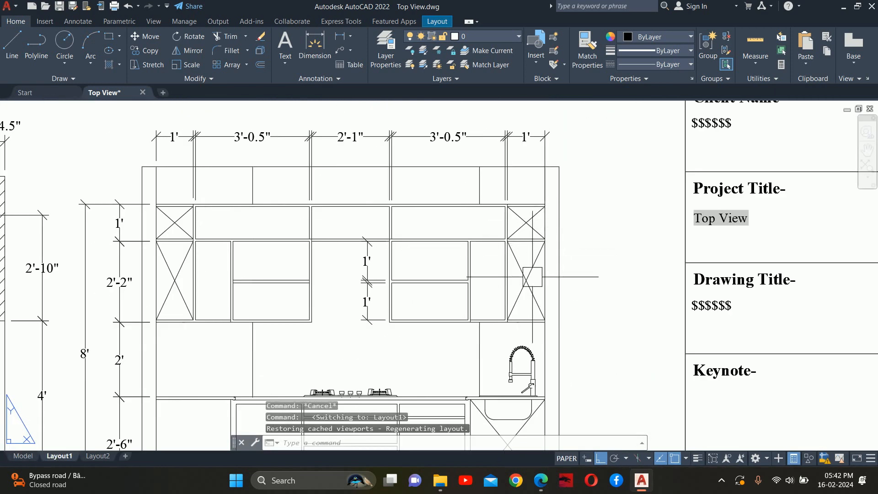
scroll(311, 233, "down", 6)
middle_click_drag(319, 237, 402, 288)
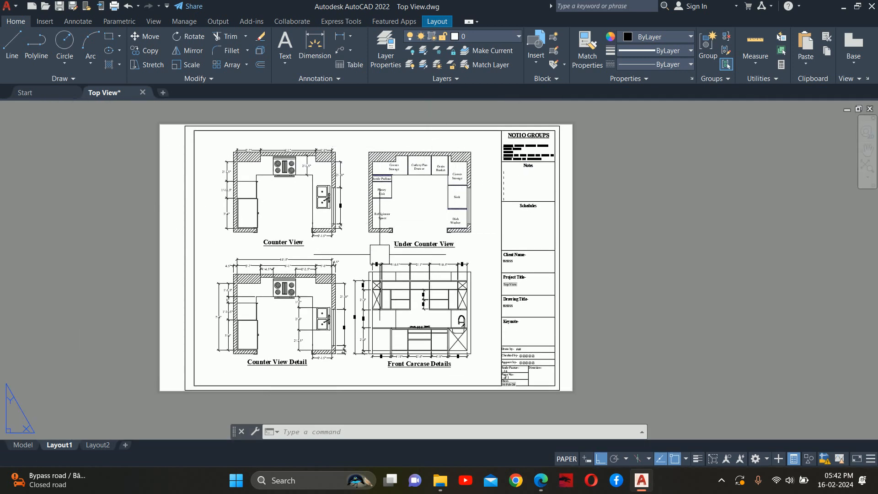
- Set the global linetype scale factor to 1 with LTSCALE and check the dashed lines in the Layout1 drawings
scroll(508, 208, "up", 6)
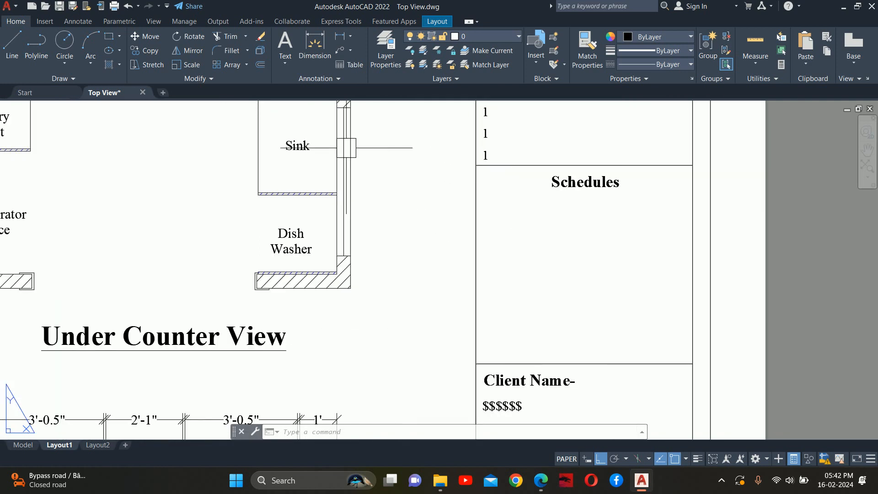
scroll(402, 307, "down", 5)
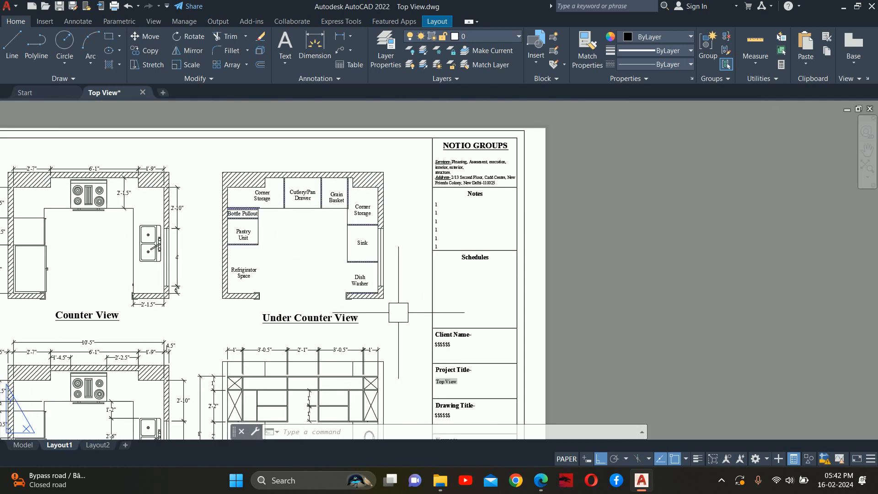
middle_click_drag(398, 309, 462, 245)
scroll(453, 255, "down", 3)
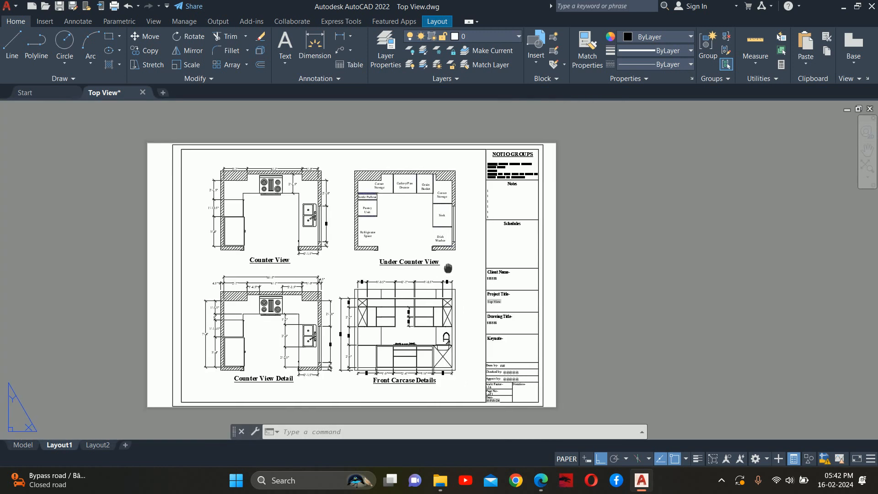
type("lts")
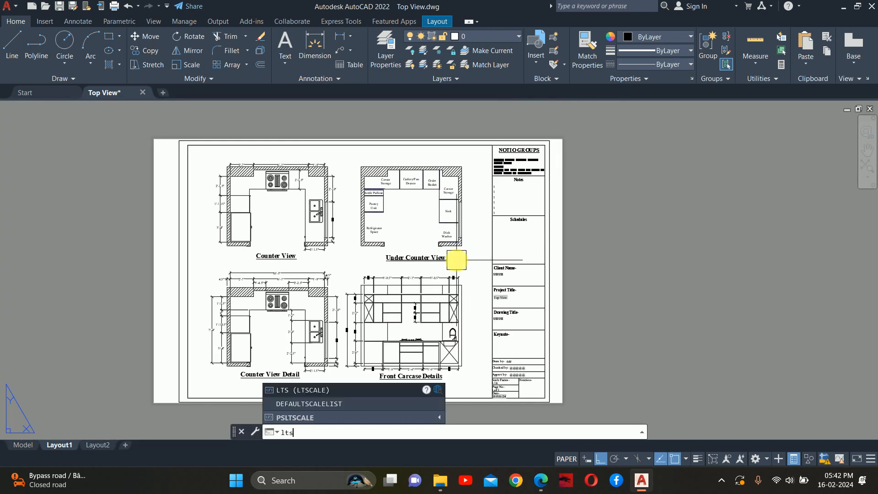
key("Return")
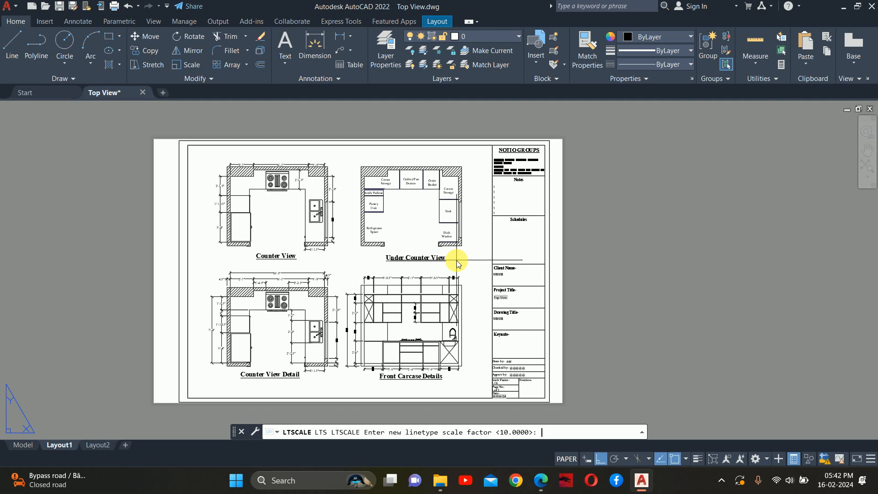
key("Return")
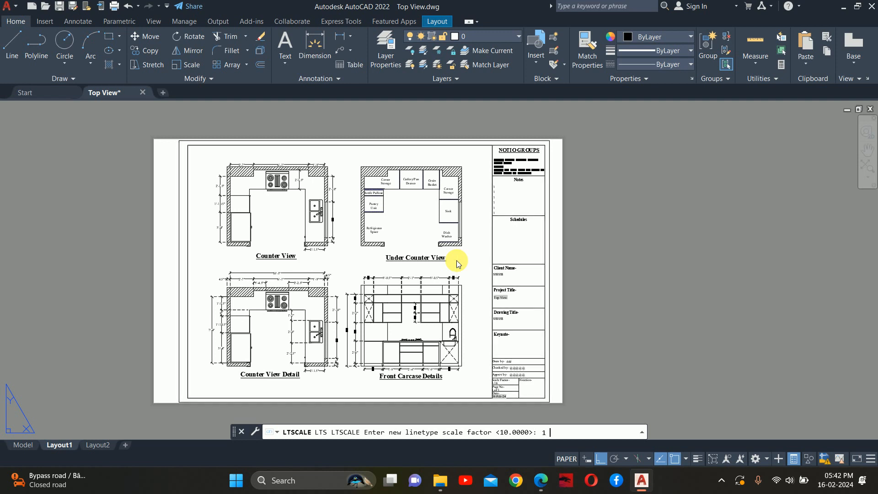
scroll(457, 264, "up", 4)
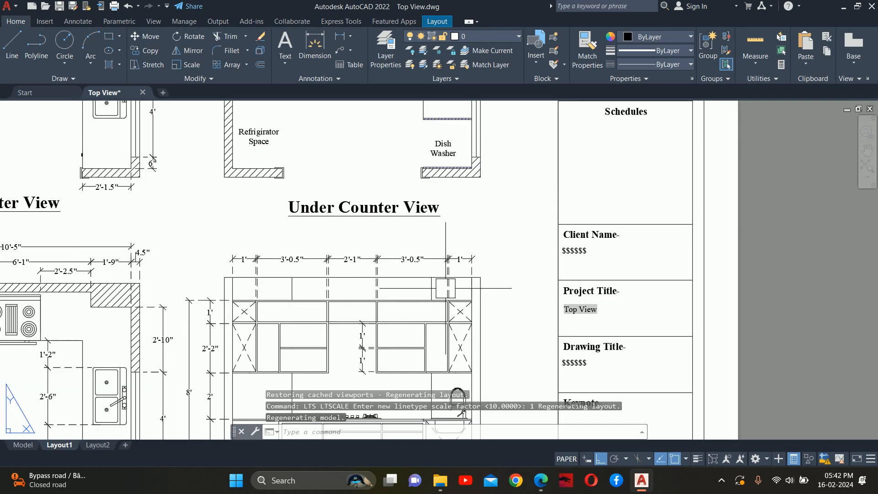
middle_click_drag(460, 312, 463, 208)
scroll(439, 249, "down", 2)
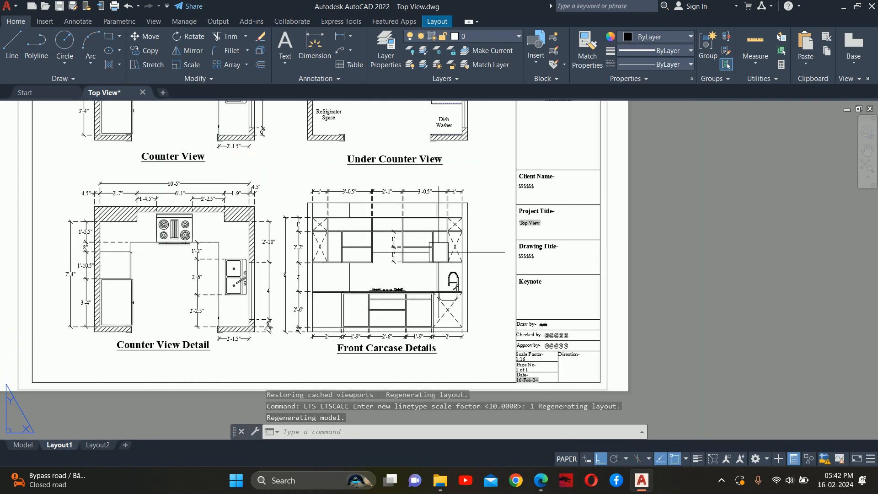
- Set the global linetype scale factor to .5 with LTSCALE
scroll(430, 251, "down", 2)
middle_click_drag(430, 251, 433, 253)
key("Return")
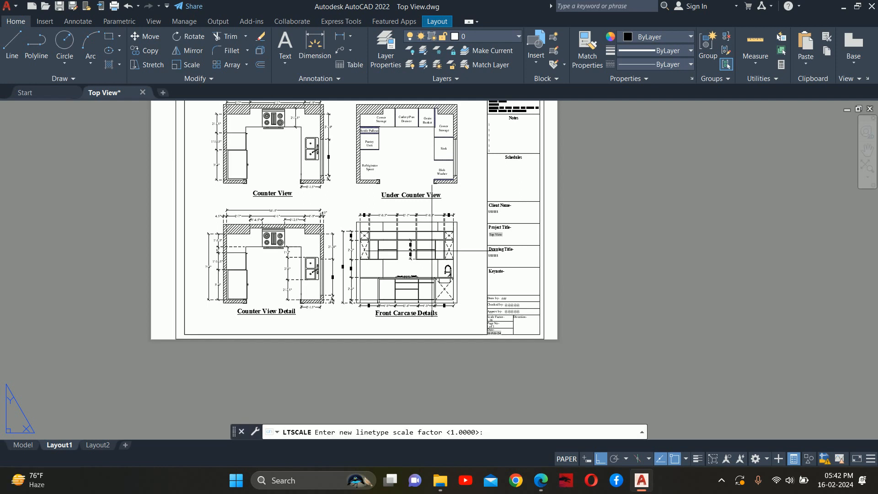
key("Return")
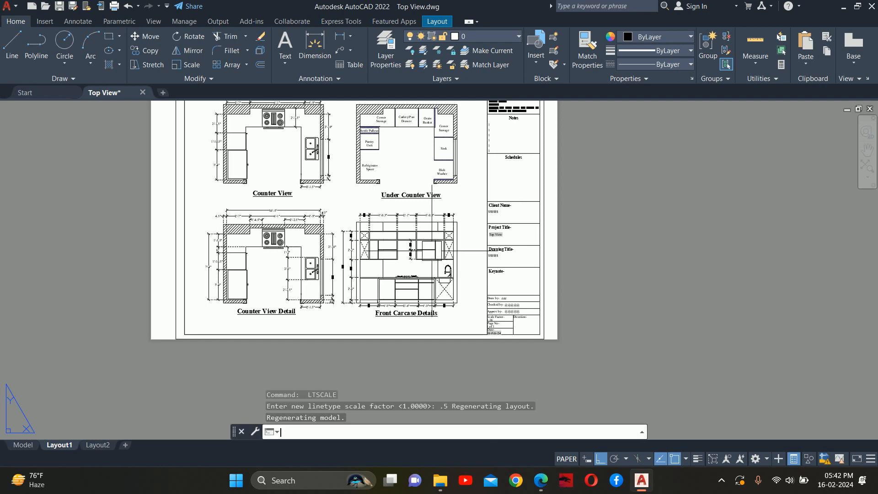
- Examine the dashed cabinet cross lines and dimension extension lines in Front Carcase Details and Counter View Detail on Layout1
scroll(437, 251, "up", 6)
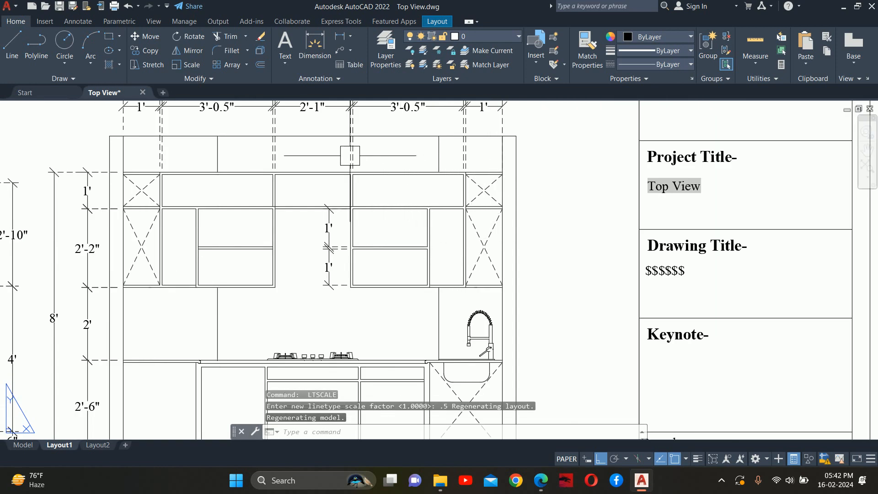
middle_click_drag(144, 186, 406, 232)
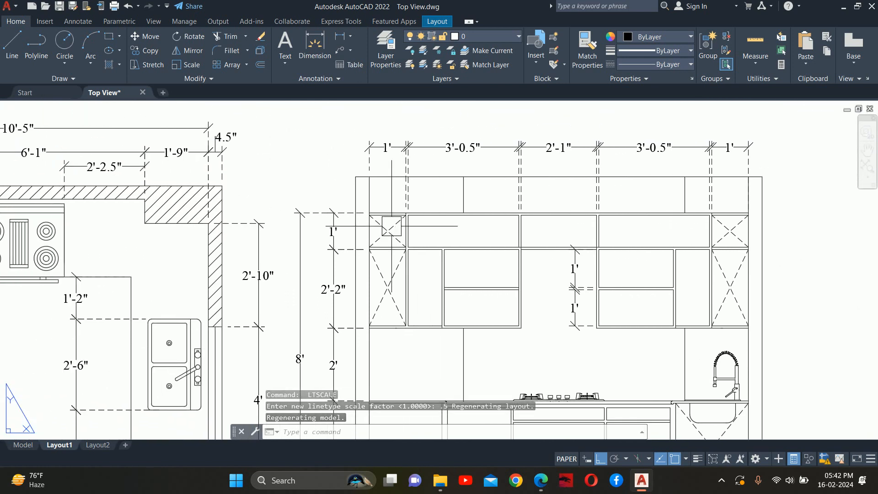
scroll(371, 217, "down", 2)
middle_click_drag(277, 215, 481, 239)
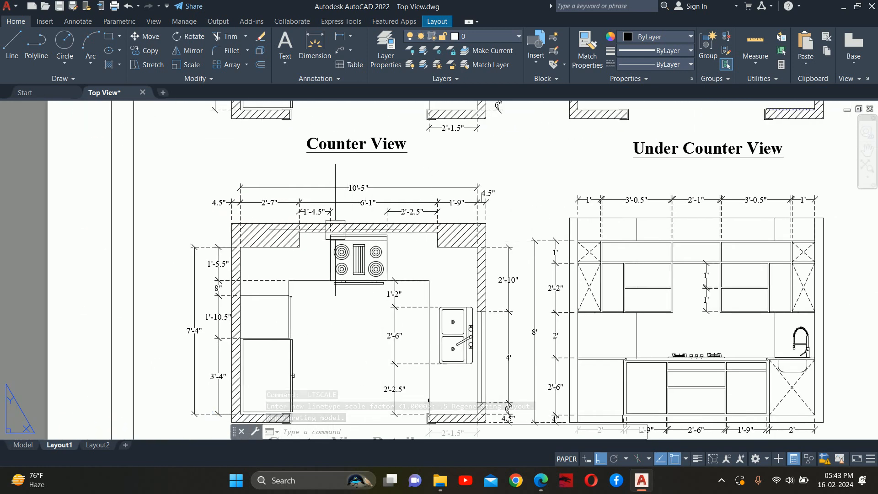
scroll(421, 238, "down", 2)
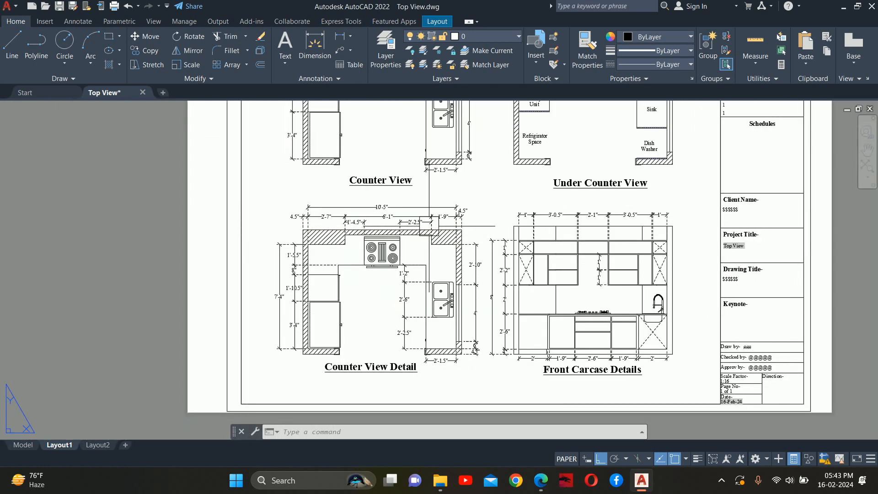
scroll(436, 227, "down", 2)
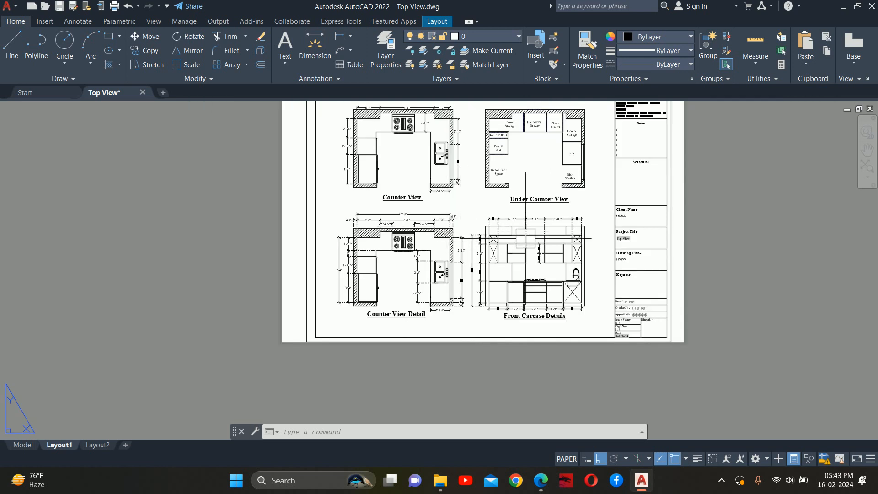
scroll(548, 234, "up", 2)
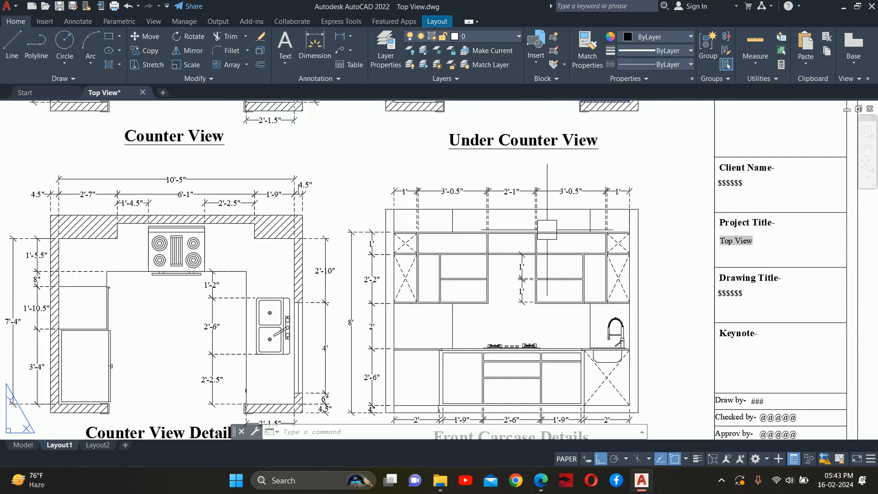
scroll(531, 229, "down", 2)
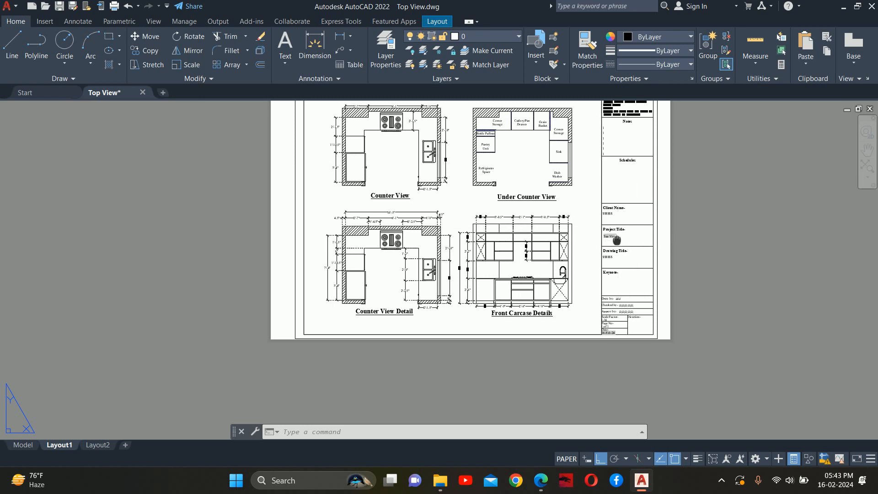
middle_click_drag(616, 240, 580, 260)
type("lts")
key("Return")
key("Escape")
key("Escape")
key("Escape")
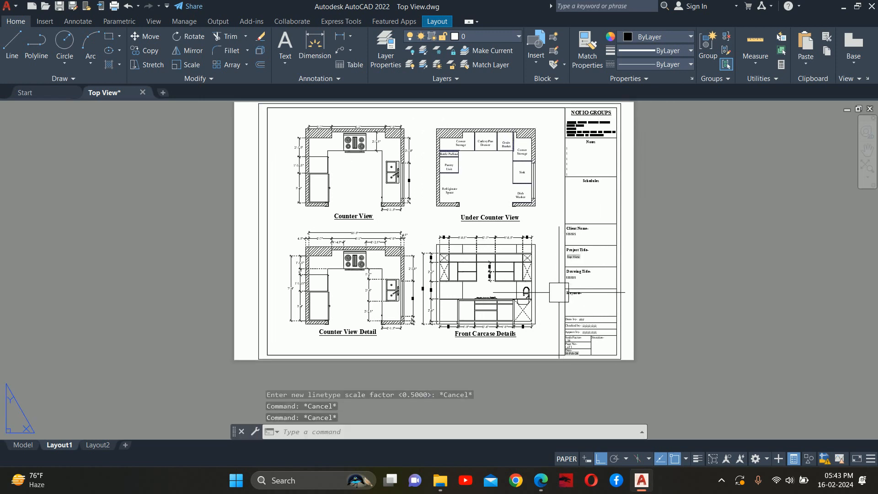
- Preview the Layout1 plot and inspect the line thickness and dashed lines in the counter, under counter and front carcase drawings
key("ctrl+p")
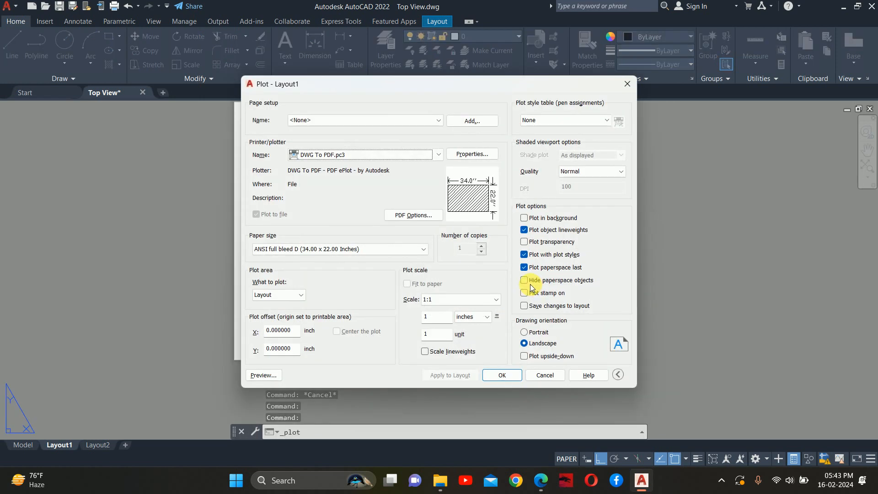
left_click(263, 375)
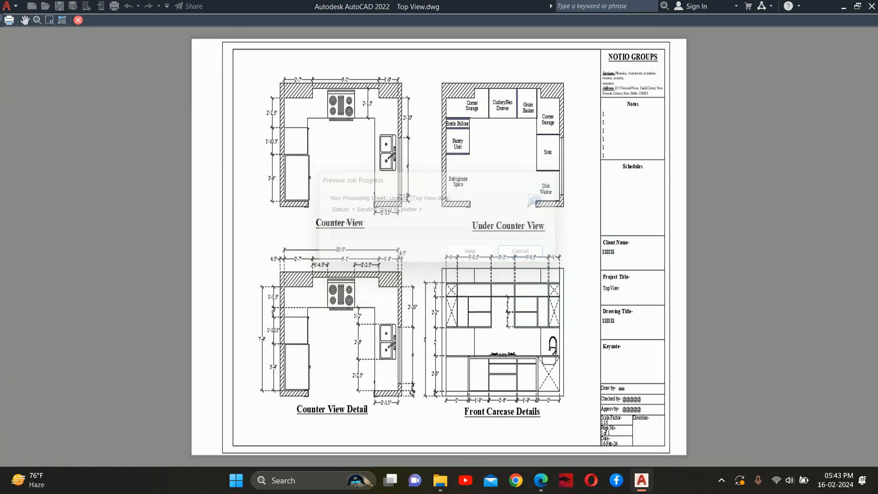
scroll(305, 223, "up", 6)
middle_click_drag(264, 131, 286, 401)
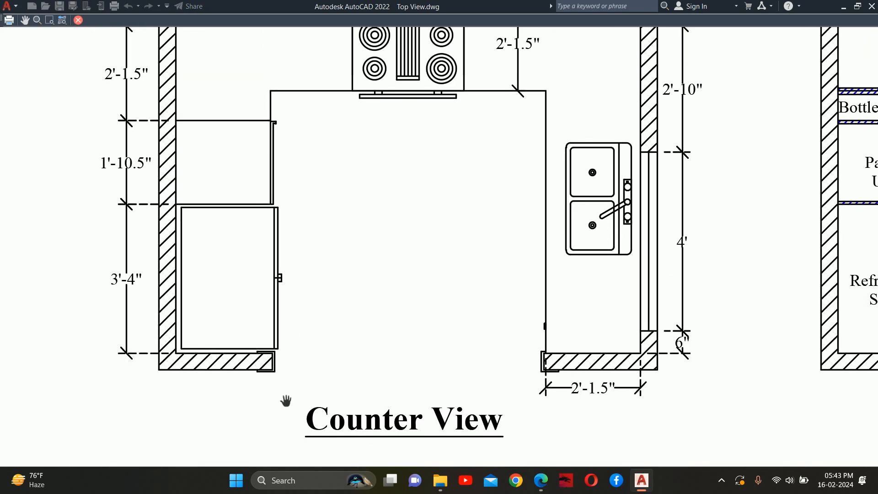
middle_click_drag(292, 135, 106, 357)
middle_click_drag(516, 225, 53, 102)
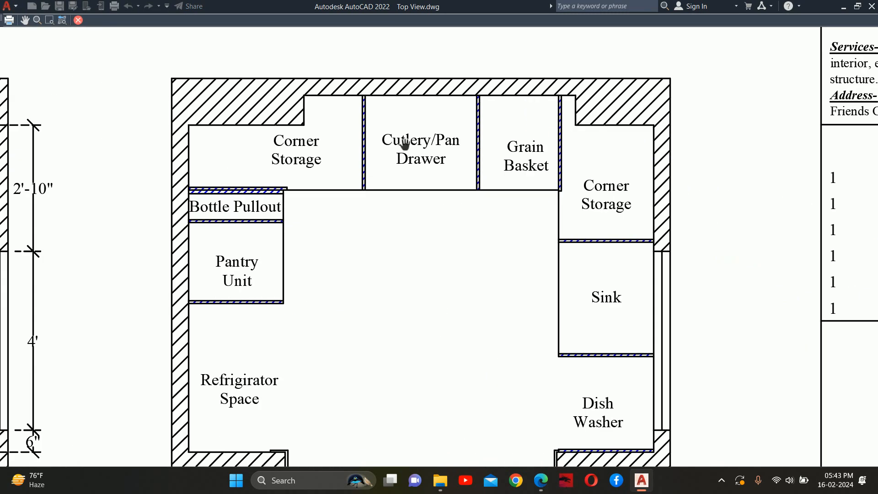
middle_click_drag(499, 239, 411, 104)
middle_click_drag(508, 318, 474, 118)
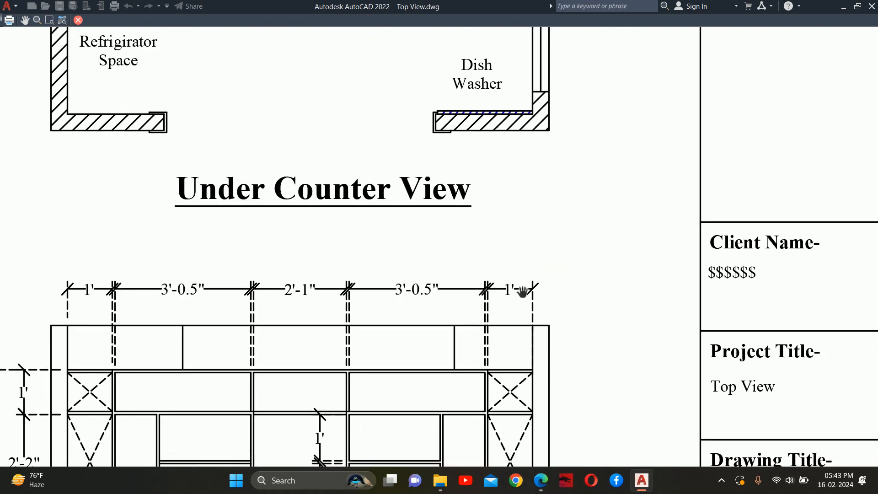
middle_click_drag(522, 293, 520, 112)
mouse_move(491, 329)
middle_mouse_down()
mouse_move(493, 284)
mouse_move(629, 37)
middle_mouse_up()
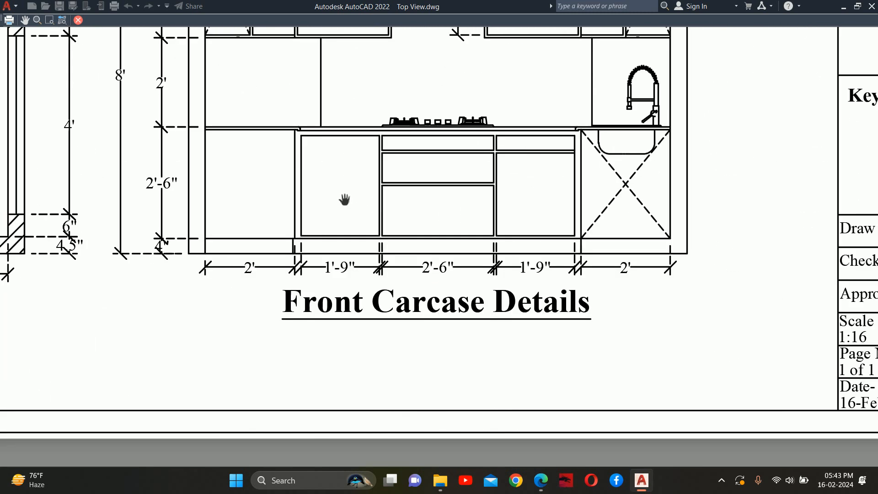
scroll(344, 199, "down", 5)
key("Escape")
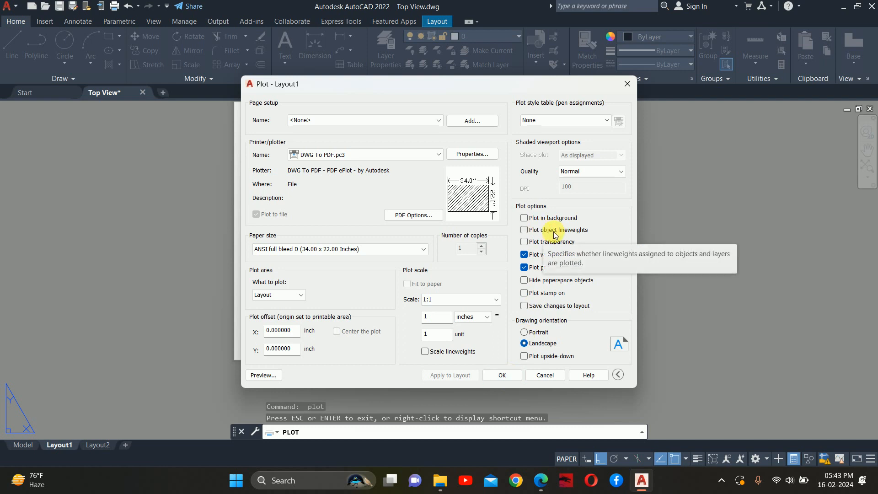
- Plot Layout1 with object lineweights turned off, saving it to the Desktop as Top View-Layout1.pdf
left_click(505, 376)
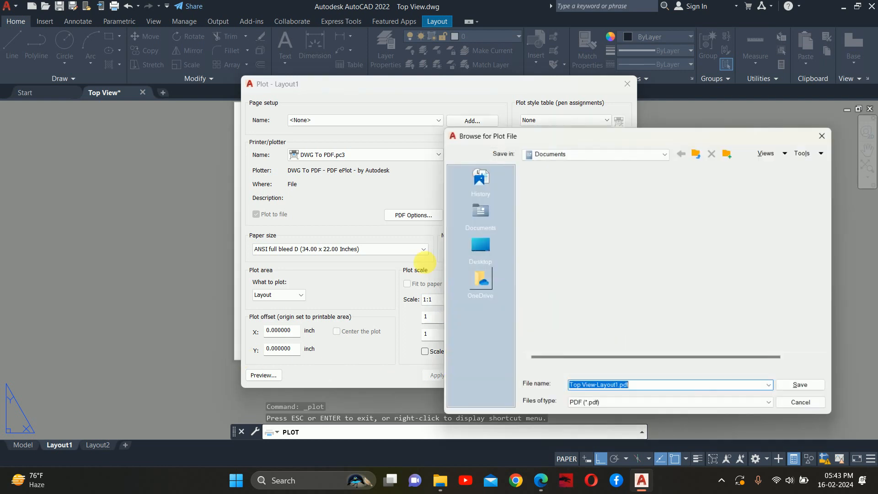
left_click(479, 245)
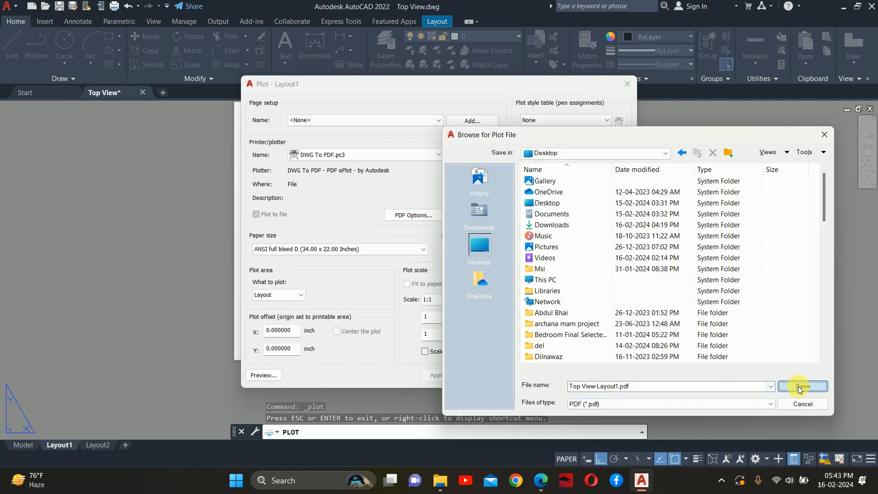
left_click(802, 385)
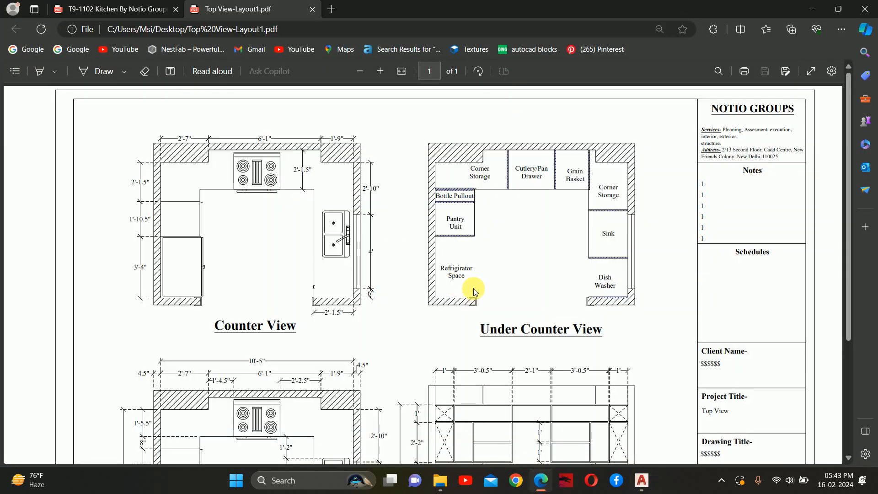
- Check the kitchen drawings, dashed lines and title block in the plotted Top View-Layout1.pdf, and close the PDF viewer
scroll(243, 151, "up", 4, "ctrl")
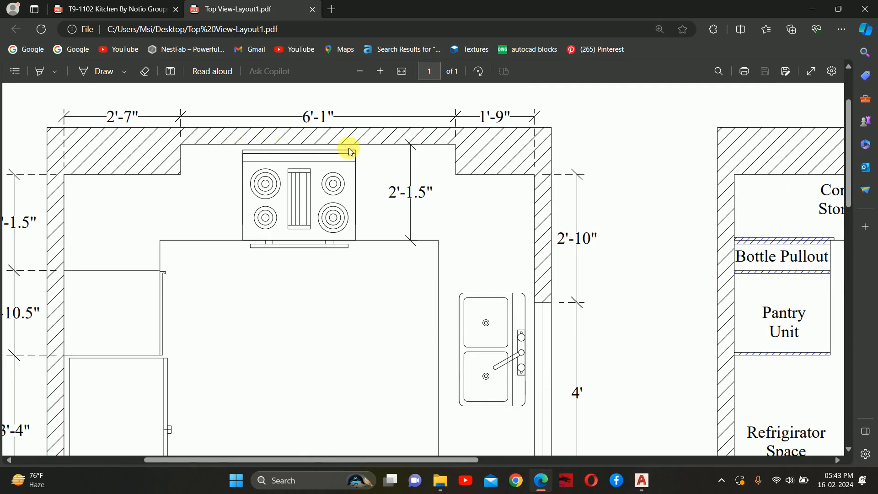
scroll(351, 151, "down", 5)
scroll(393, 181, "up", 6)
scroll(451, 215, "down", 6)
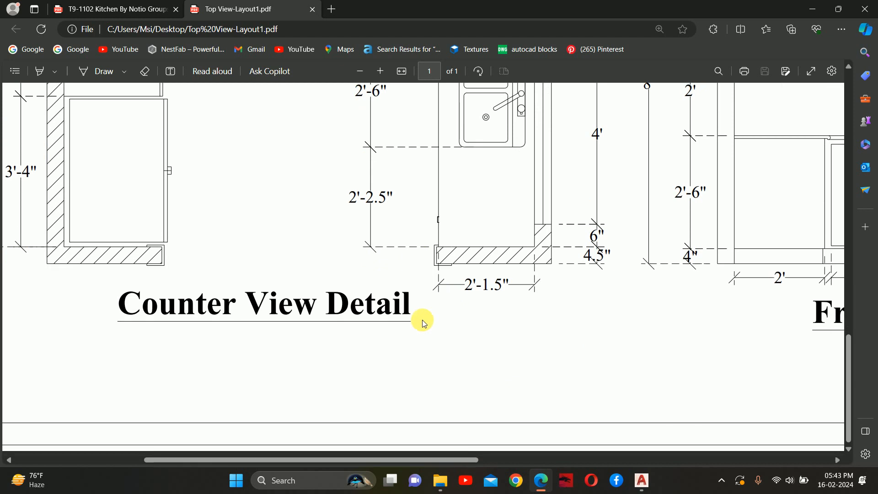
mouse_move(349, 460)
left_mouse_down()
mouse_move(701, 460)
mouse_move(529, 458)
left_mouse_up()
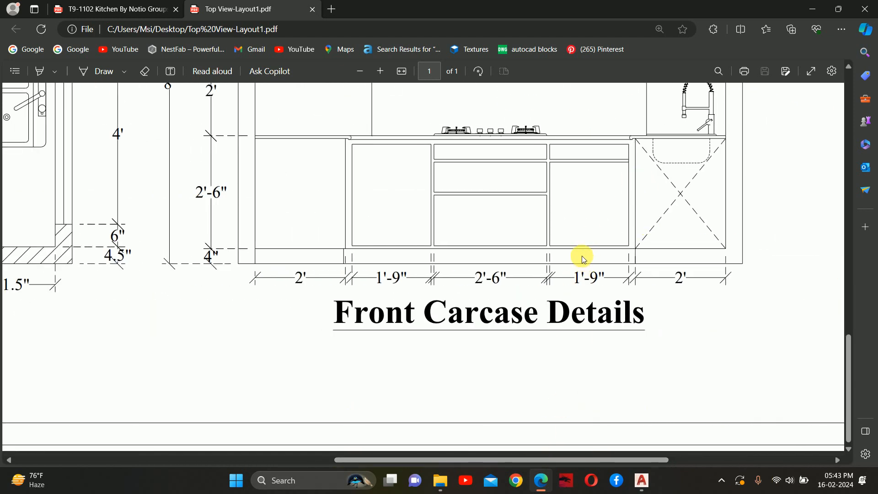
scroll(583, 259, "down", 3, "ctrl")
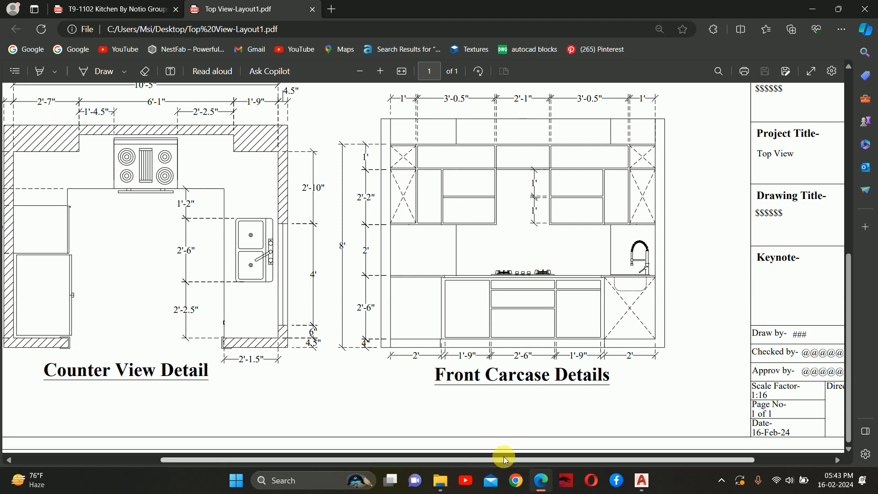
left_click_drag(504, 459, 579, 459)
scroll(628, 341, "up", 5)
scroll(627, 341, "up", 3)
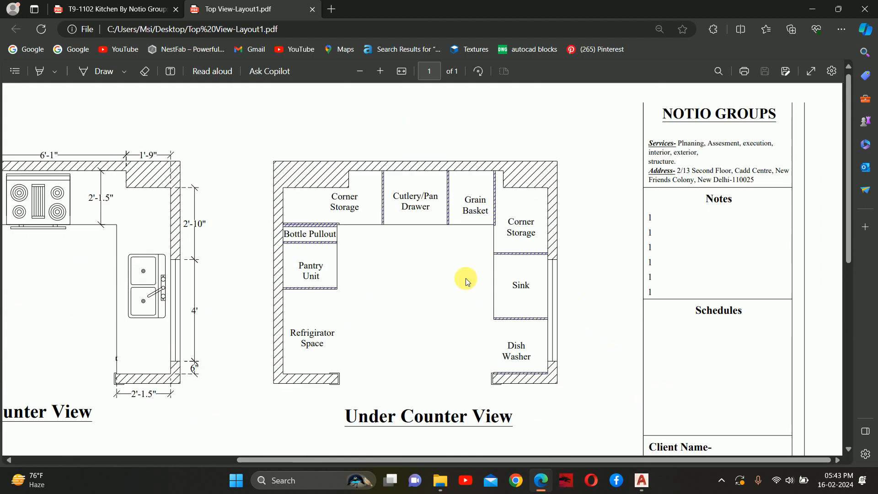
scroll(391, 251, "down", 5, "ctrl")
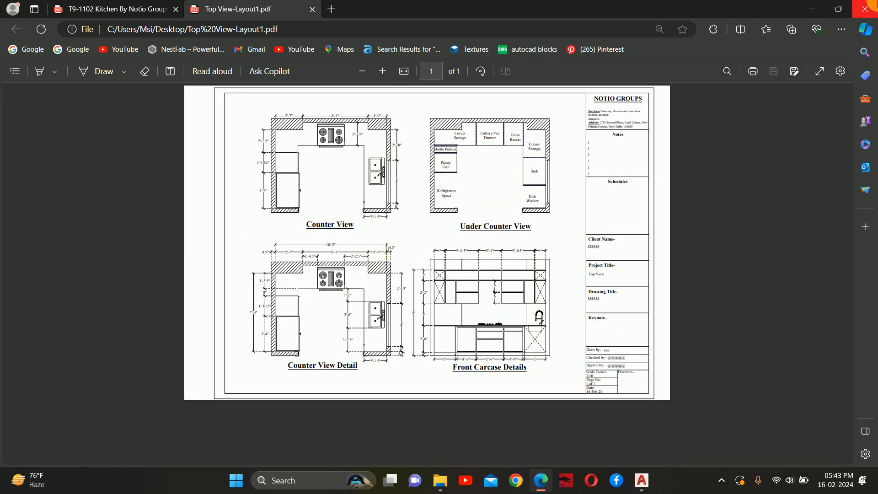
left_click(864, 8)
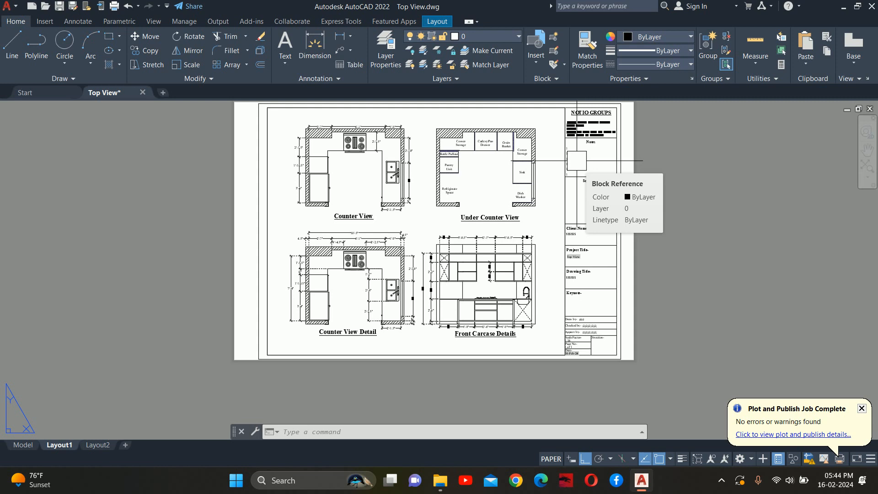
key("F5")
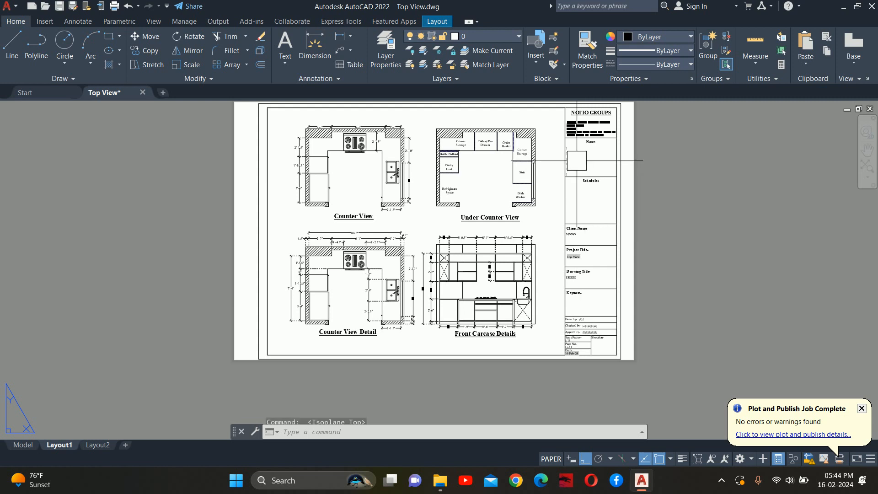
key("ctrl+alt+e")
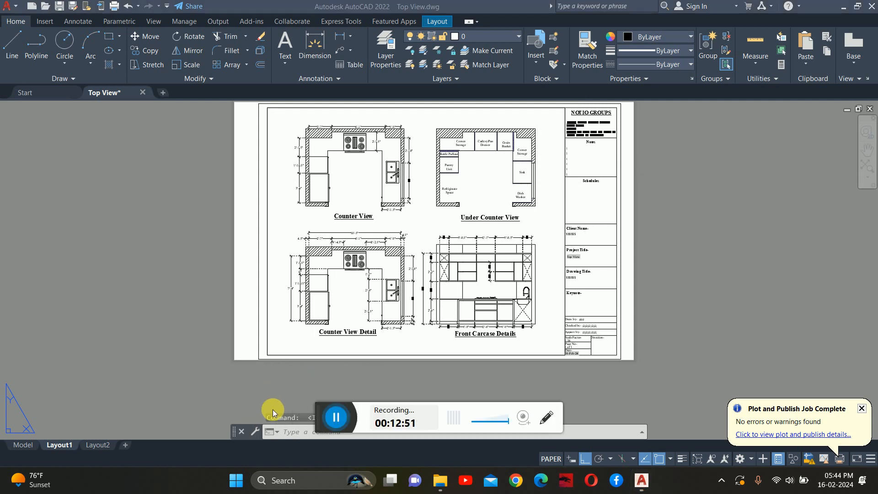